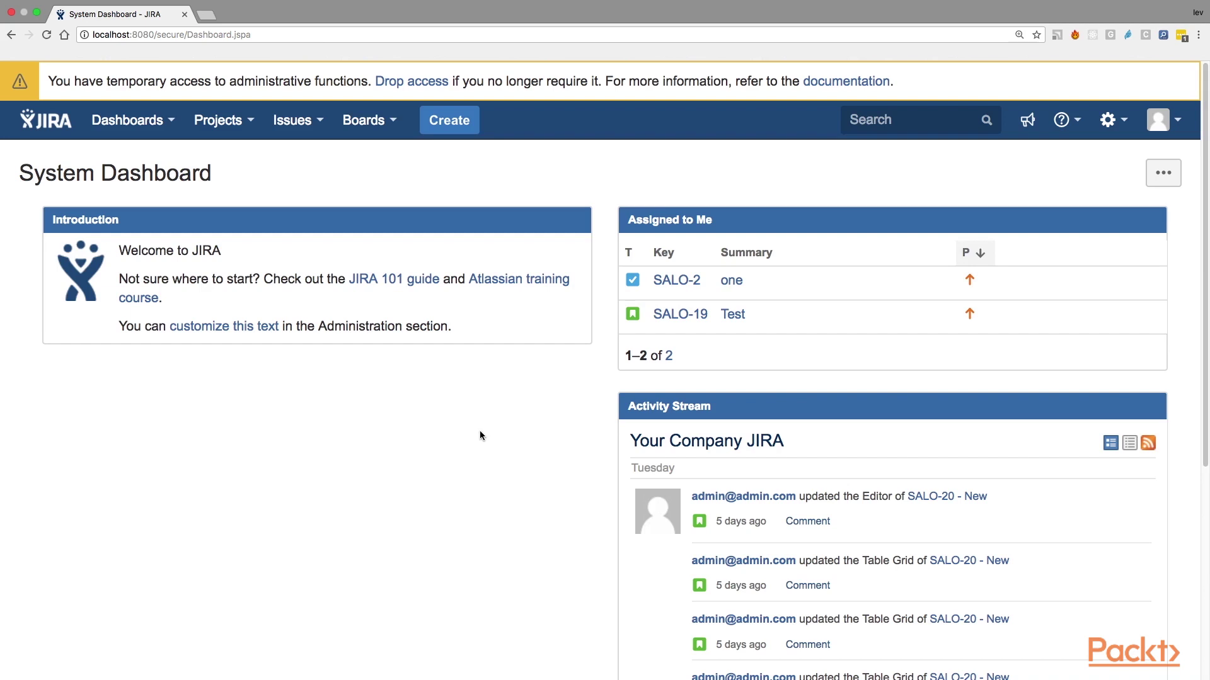
# Step: From the Incoming Mail admin page, start adding a new POP / IMAP mail server
pyautogui.press('.')
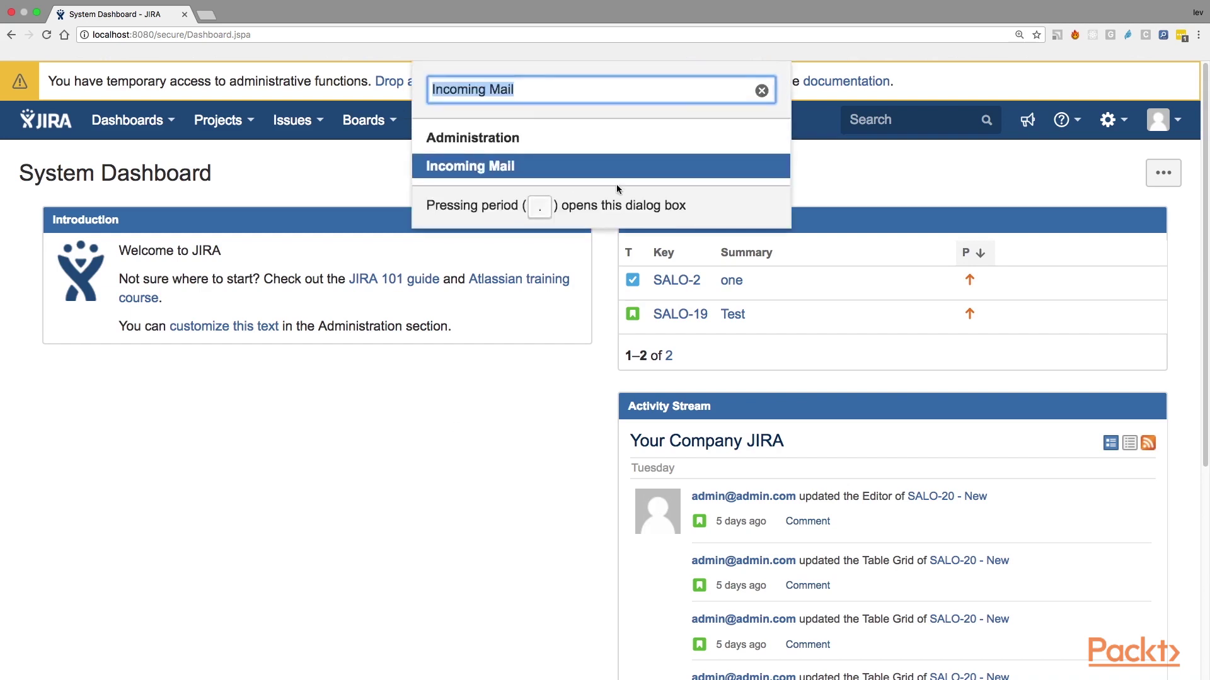
pyautogui.click(520, 91)
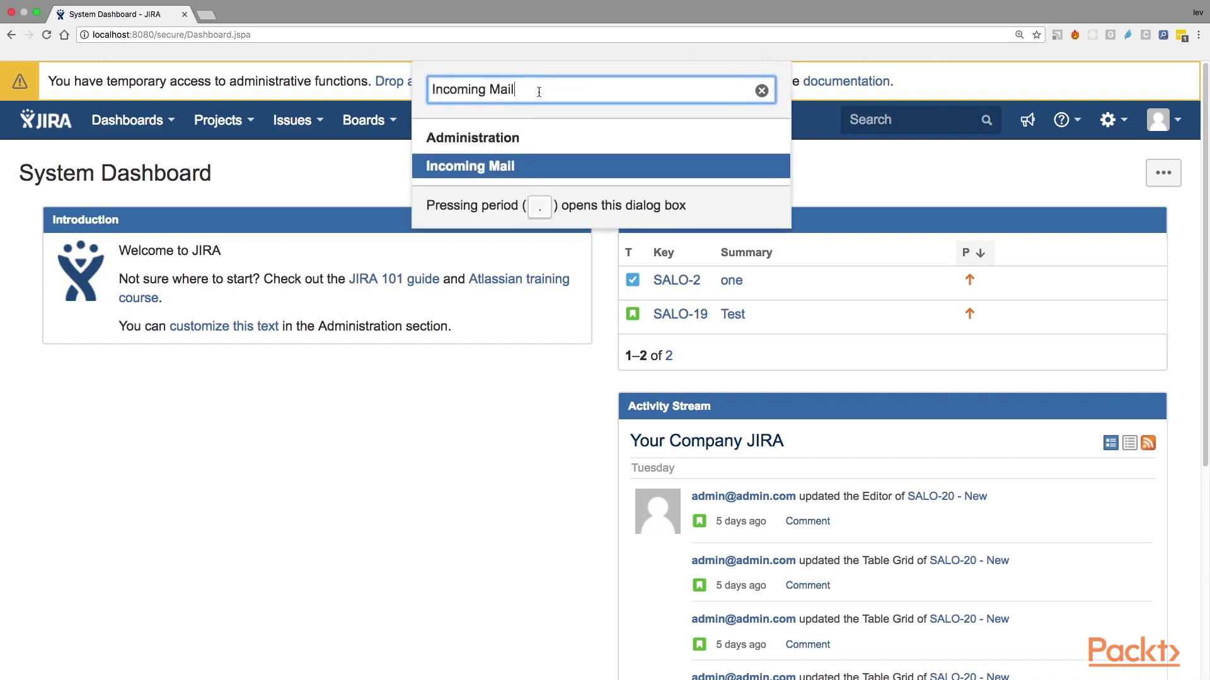
pyautogui.click(486, 167)
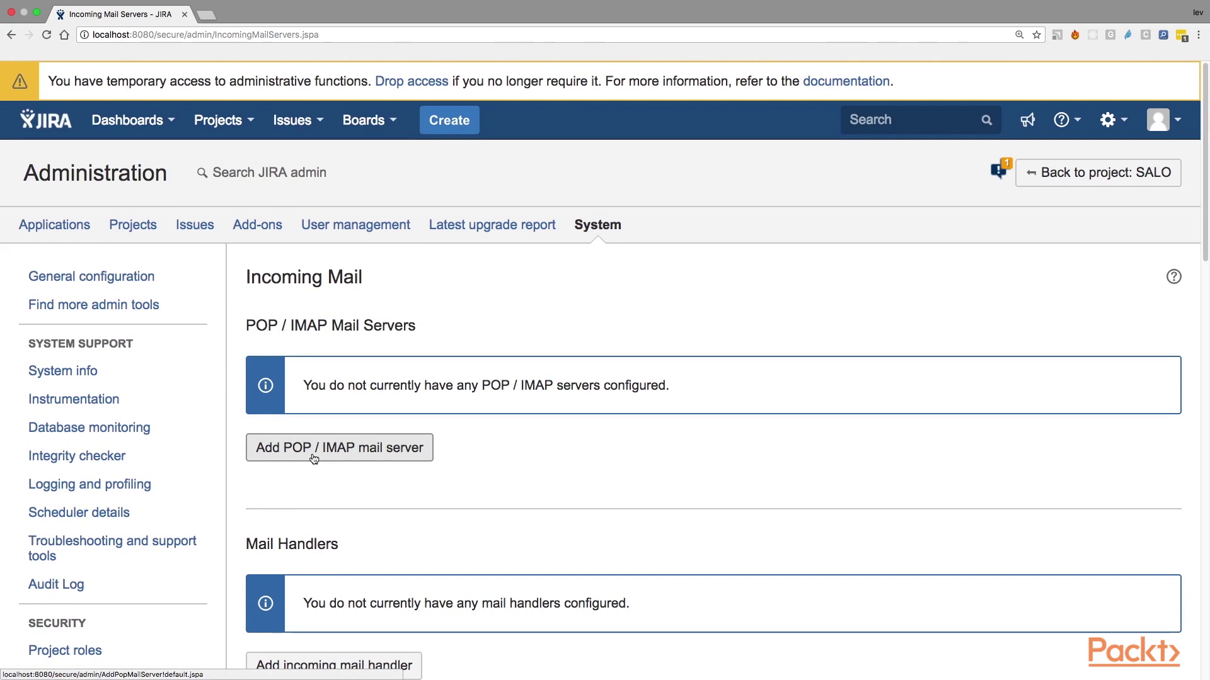
pyautogui.click(314, 458)
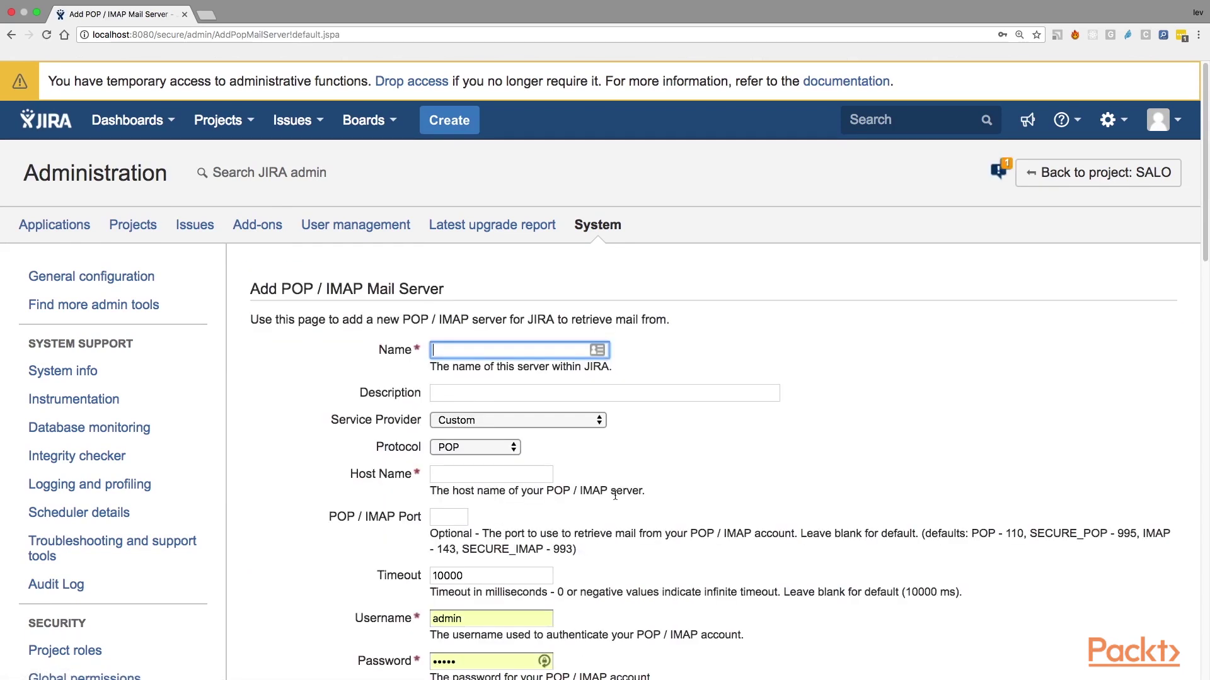
# Step: Name the server with the Gmail address; describe it as 'The configuration used for 'SALO' project'
pyautogui.scroll(-3, 796, 502)
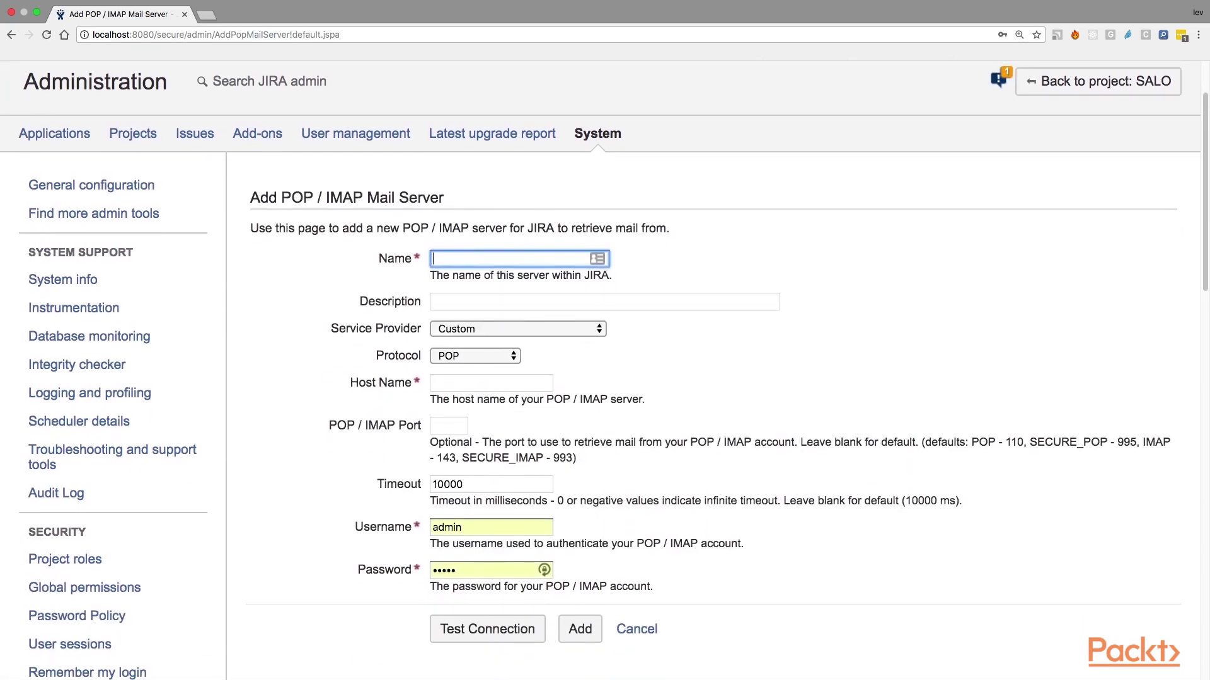
pyautogui.scroll(-2, 844, 396)
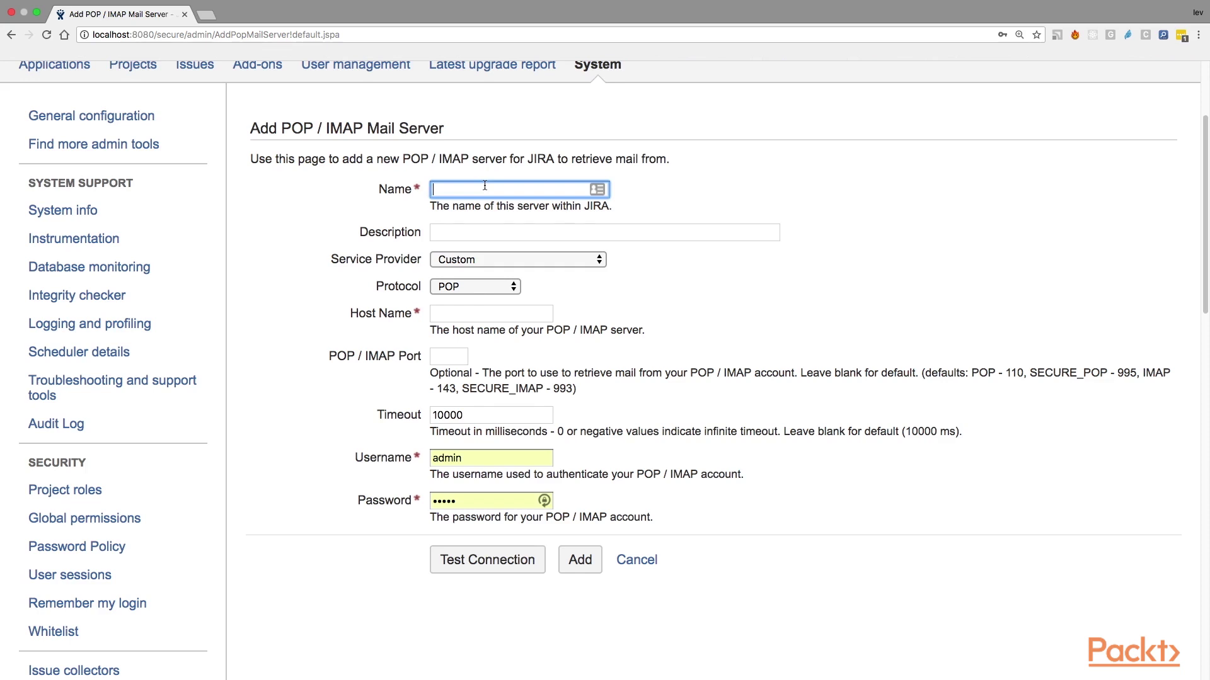
pyautogui.click(465, 234)
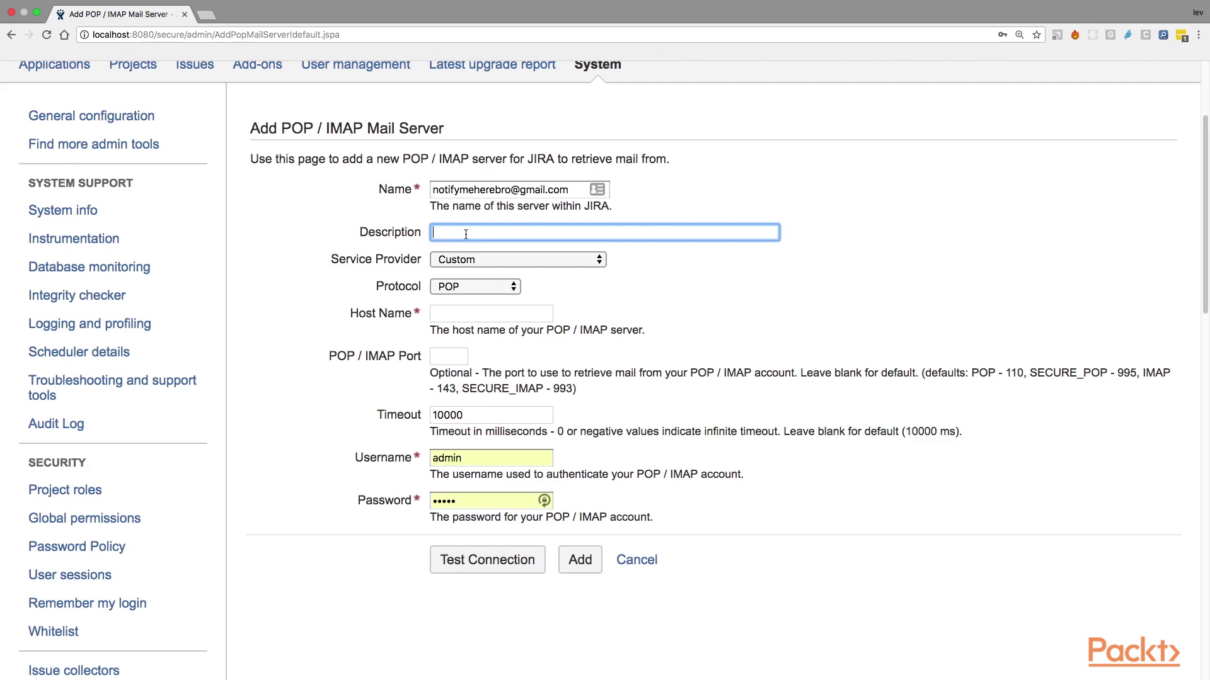
pyautogui.write("The configuration used for 'SALO'")
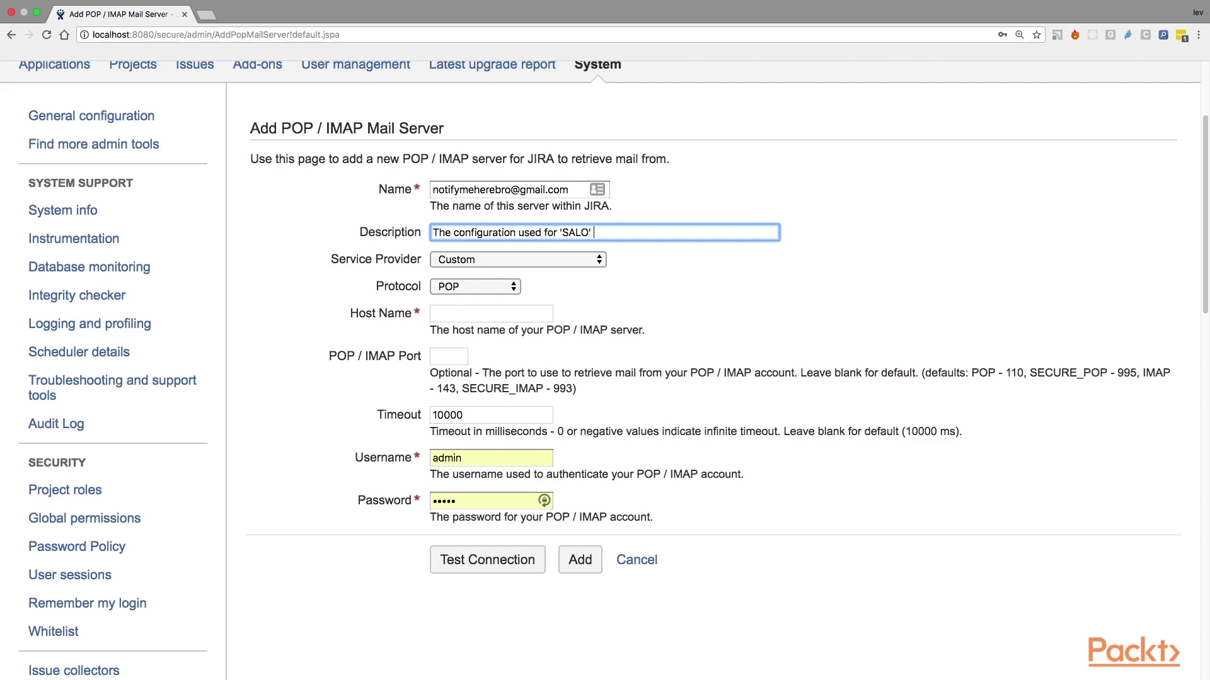
pyautogui.write(' project')
# Step: Try Gmail (IMAP) and Yahoo! Mail Plus as service provider, then revert to Custom
pyautogui.click(617, 263)
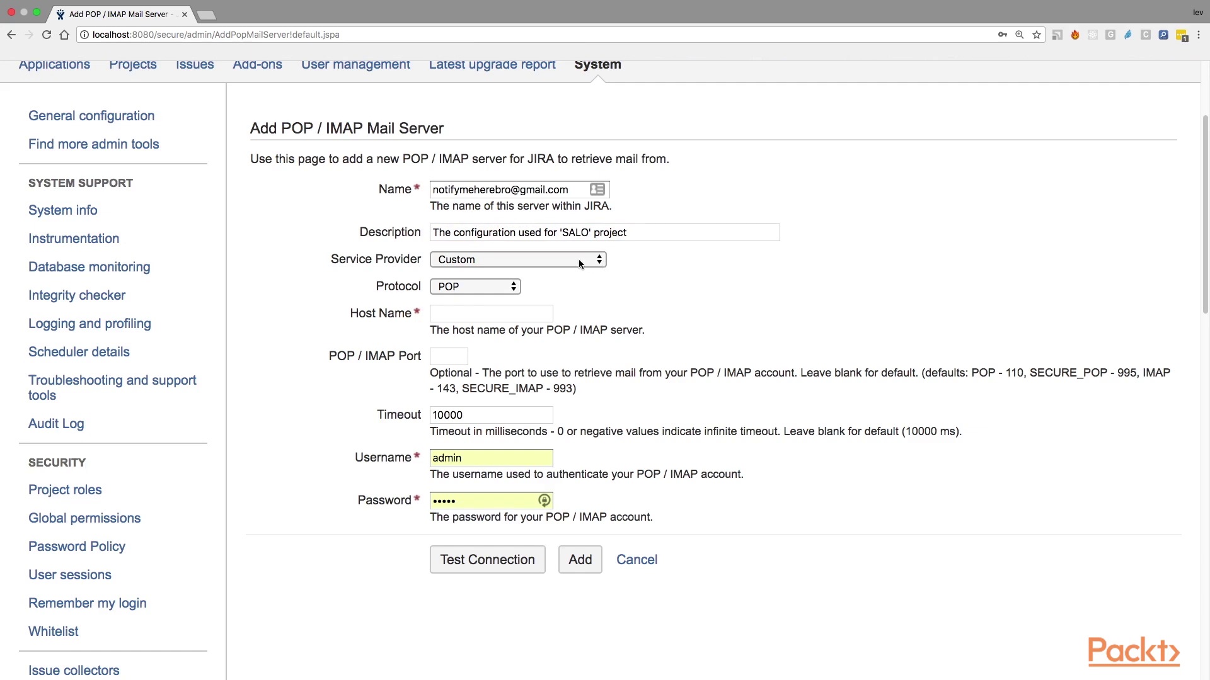
pyautogui.click(494, 265)
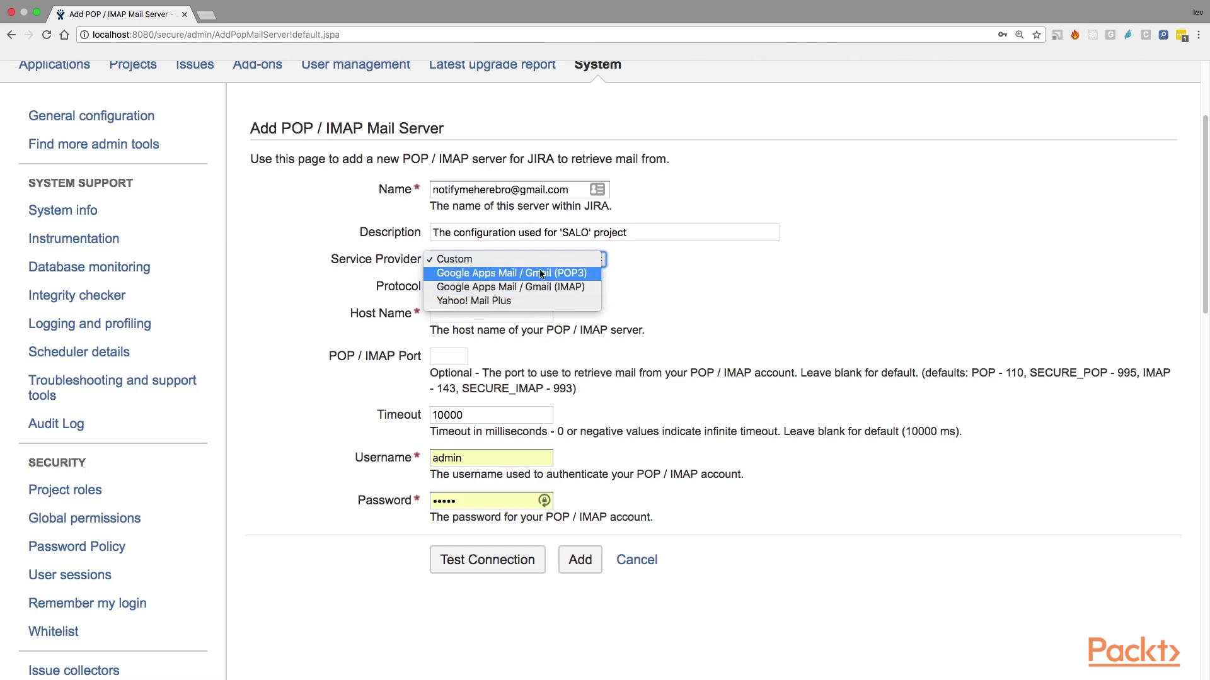
pyautogui.click(570, 289)
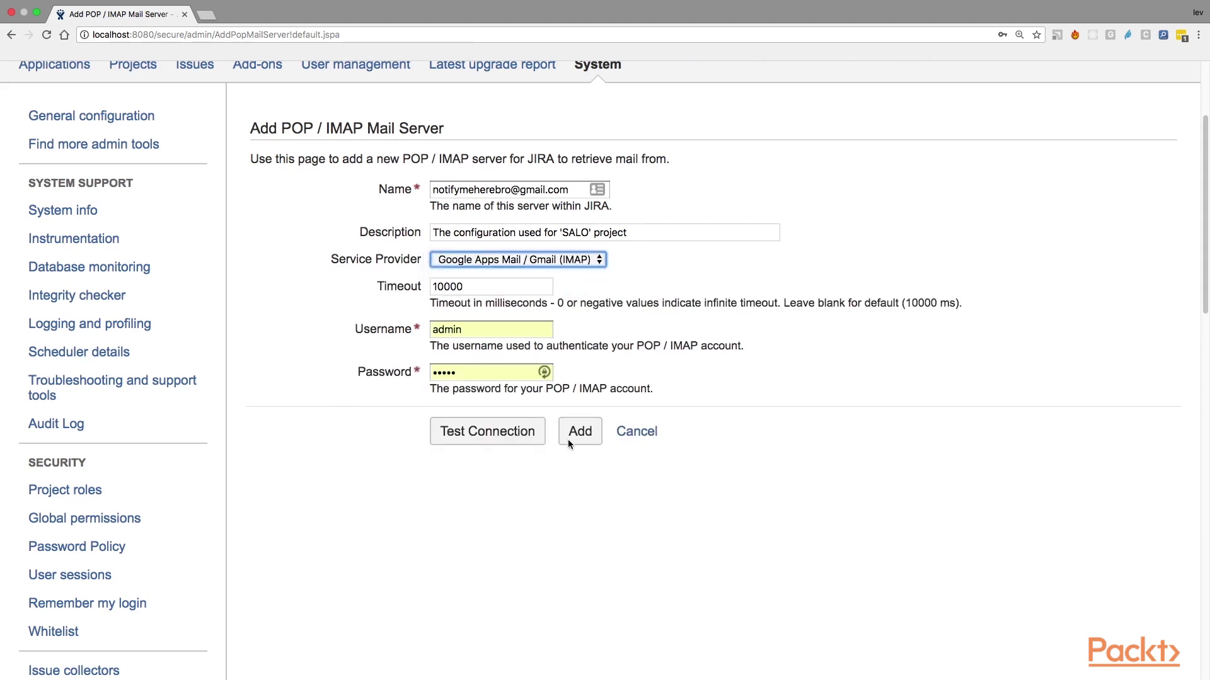
pyautogui.click(550, 259)
pyautogui.click(554, 273)
pyautogui.click(559, 264)
pyautogui.click(647, 272)
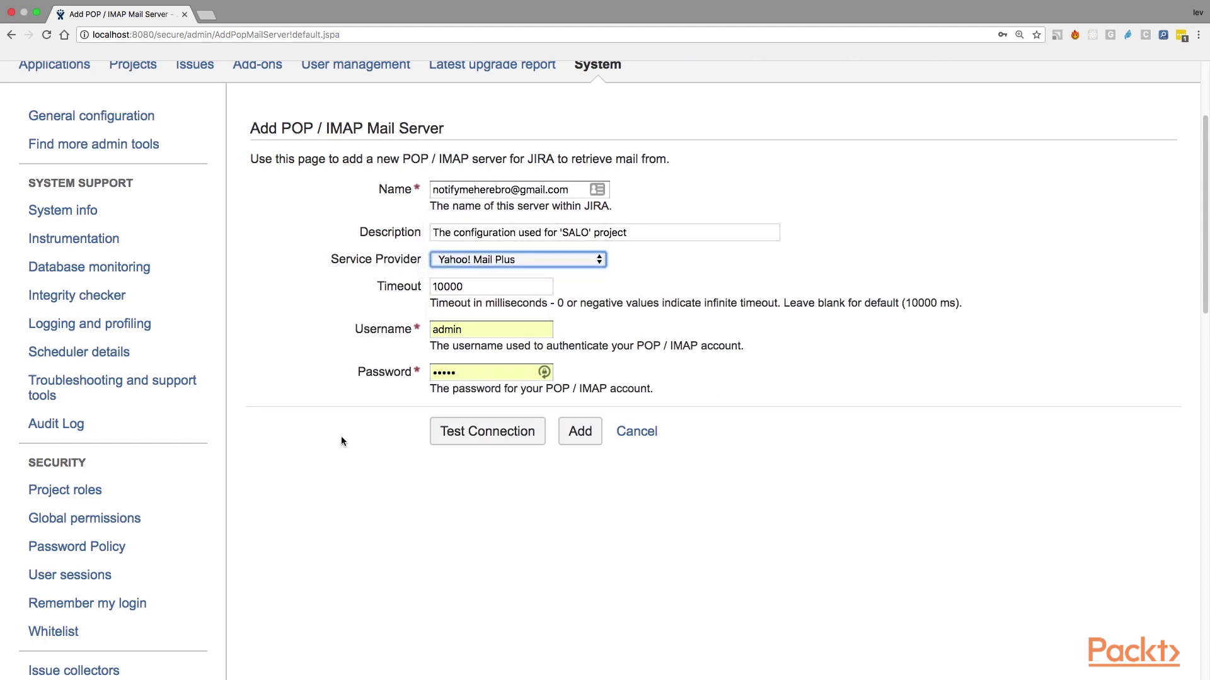
pyautogui.click(496, 259)
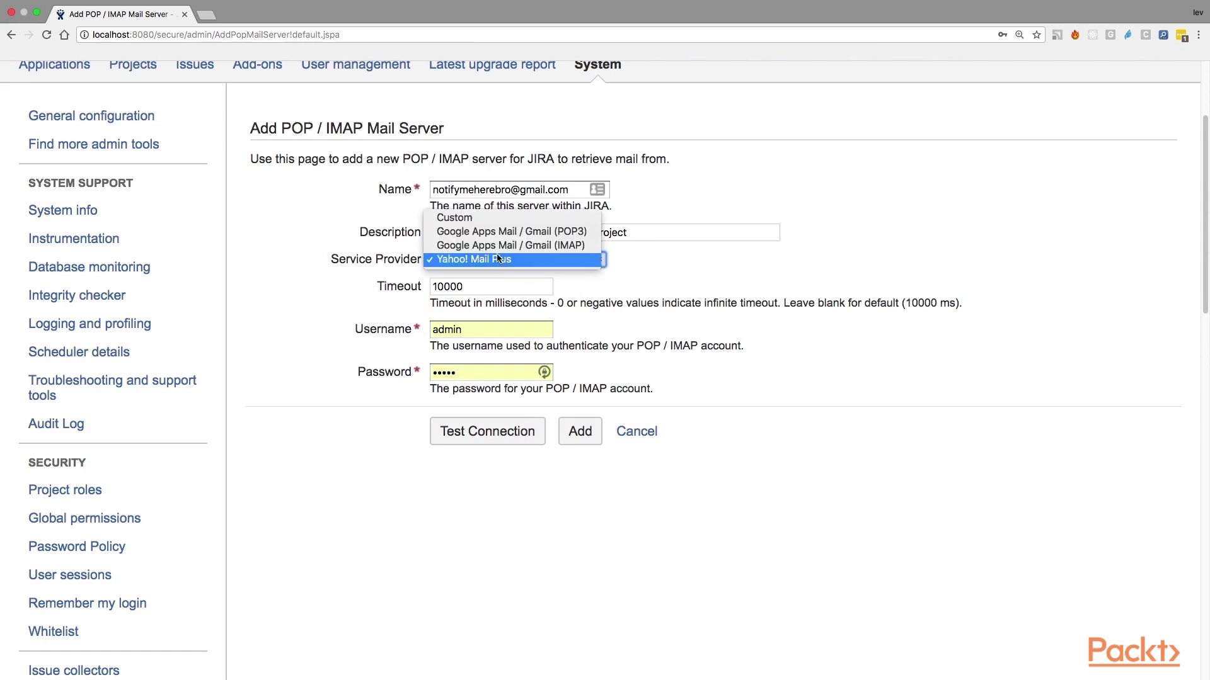
pyautogui.click(472, 219)
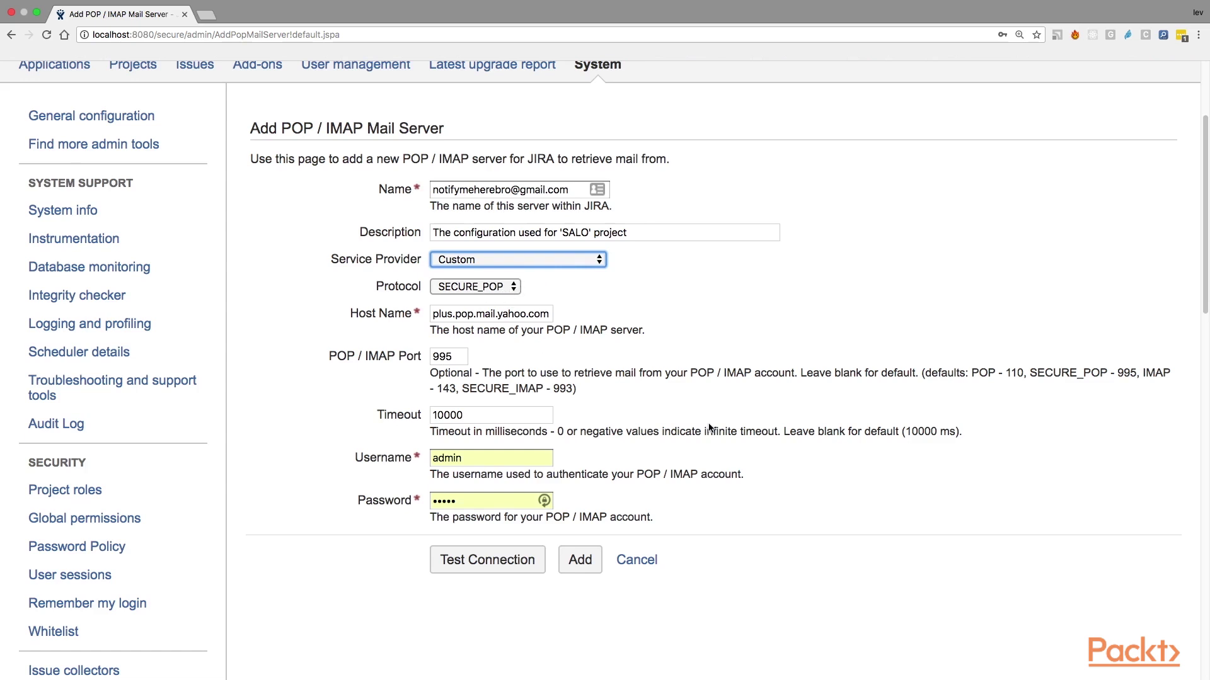
pyautogui.click(479, 286)
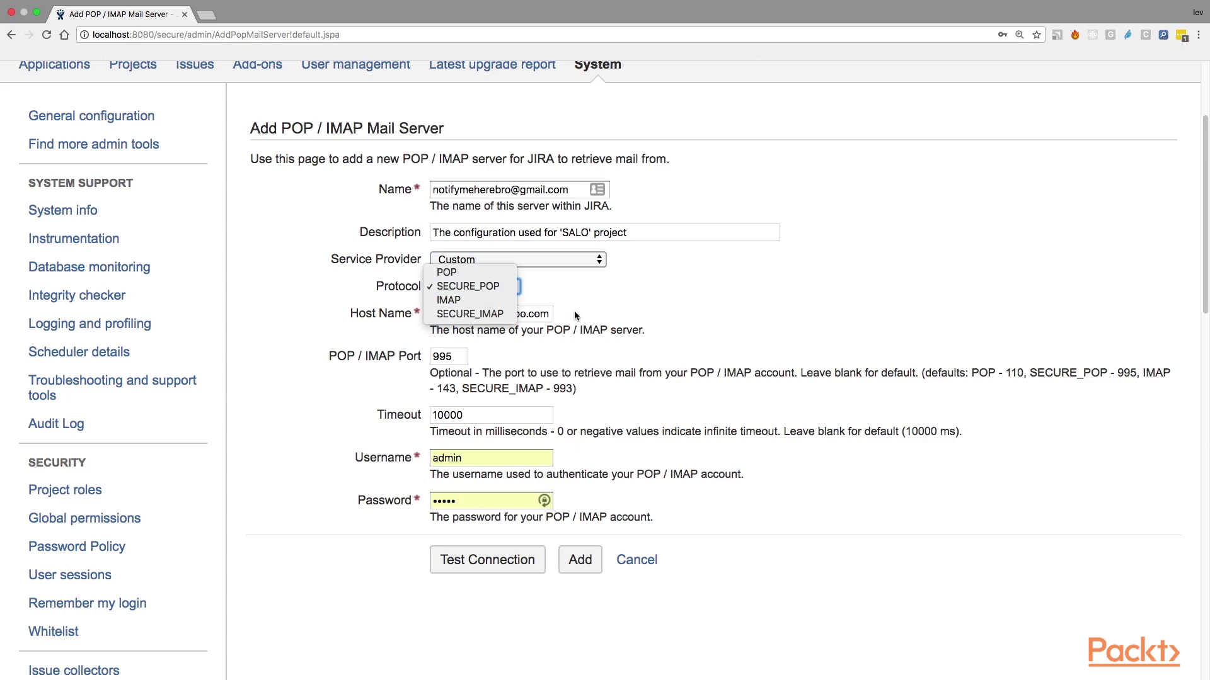
pyautogui.click(787, 368)
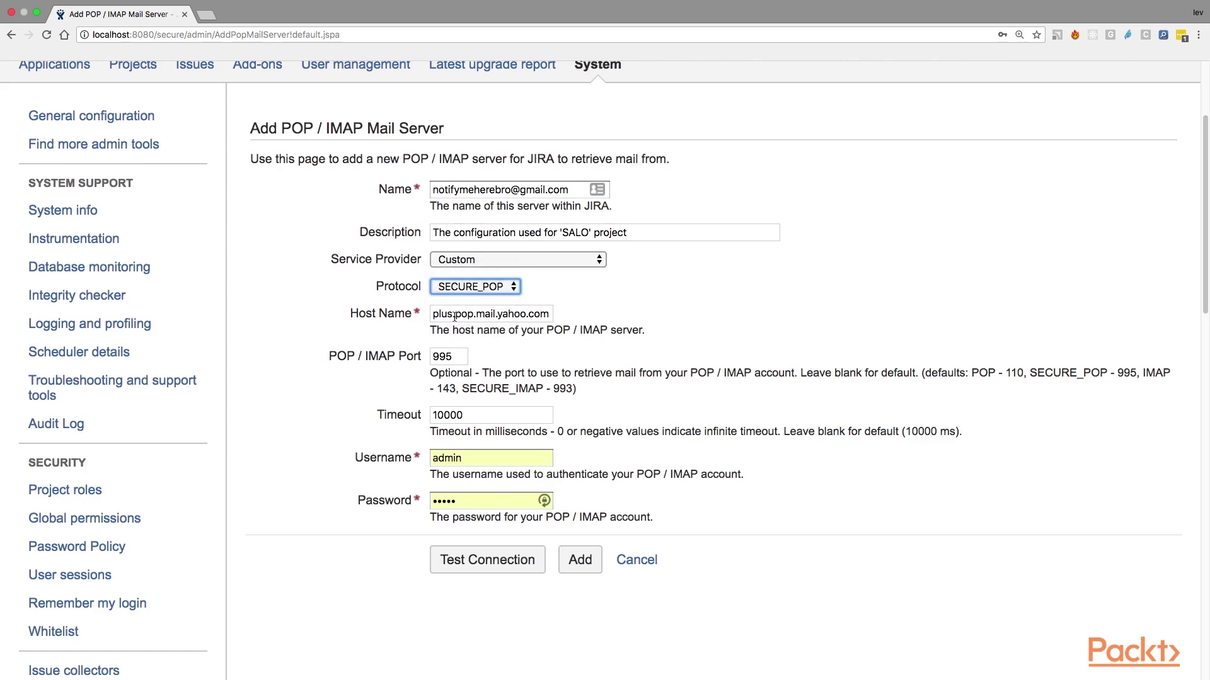
pyautogui.moveTo(455, 317); pyautogui.dragTo(551, 317)
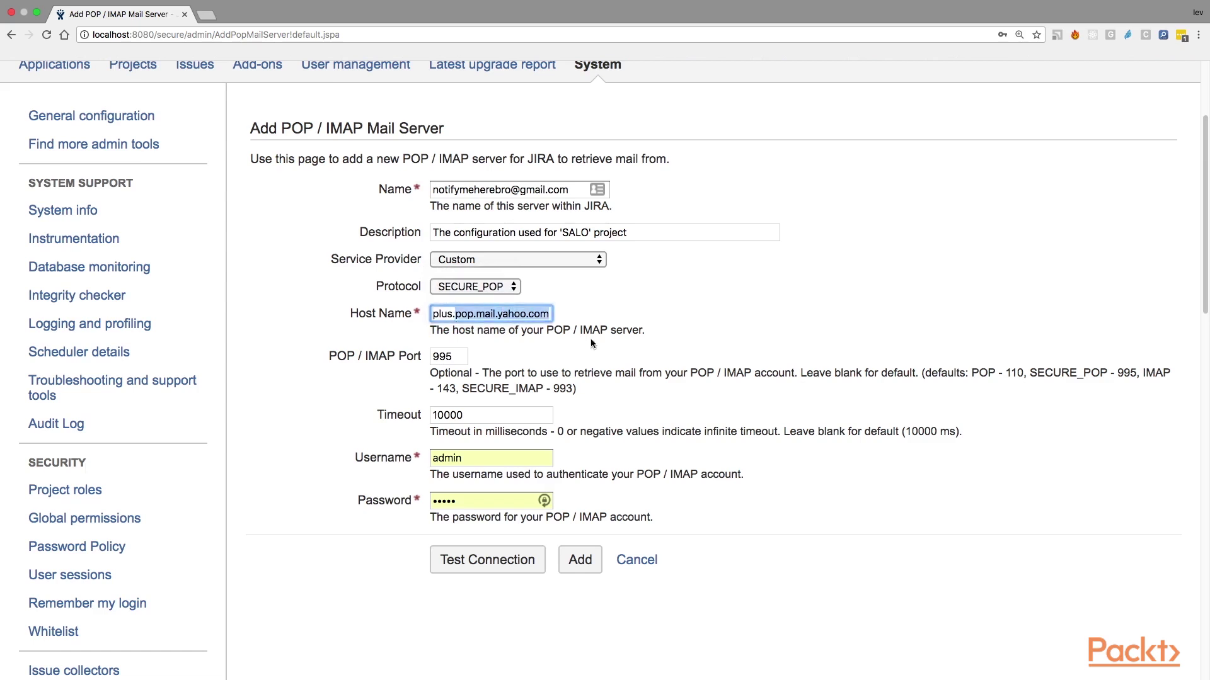
pyautogui.scroll(-1, 721, 371)
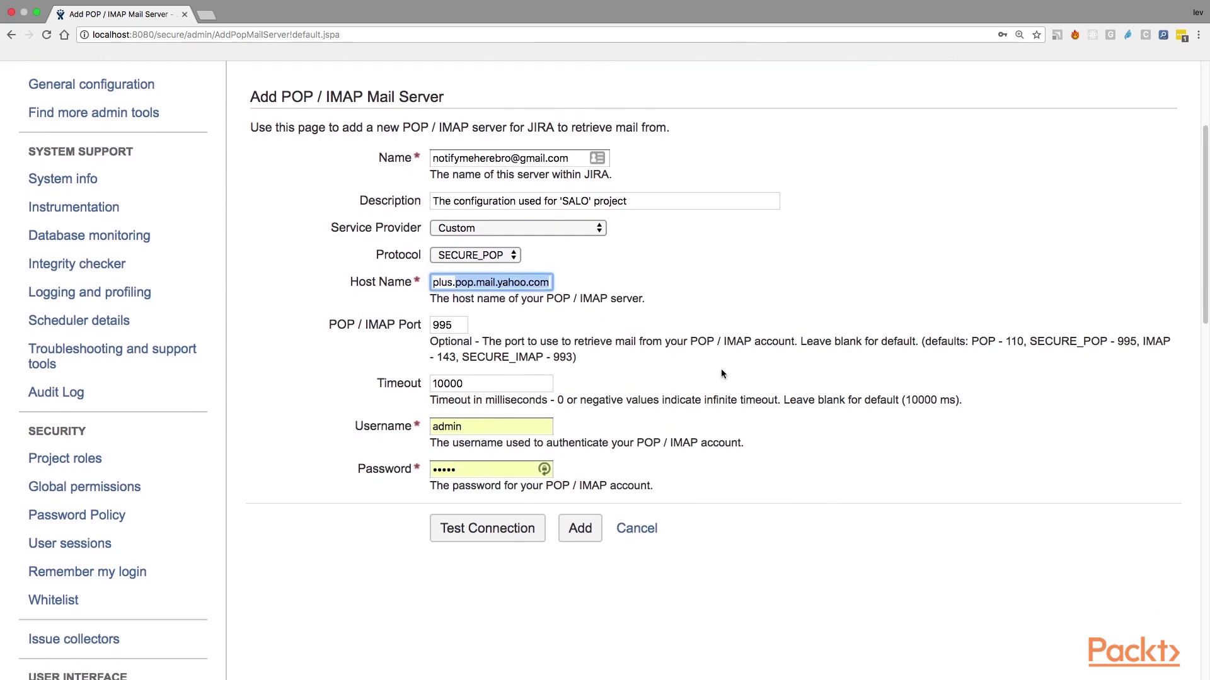
pyautogui.scroll(-2, 721, 374)
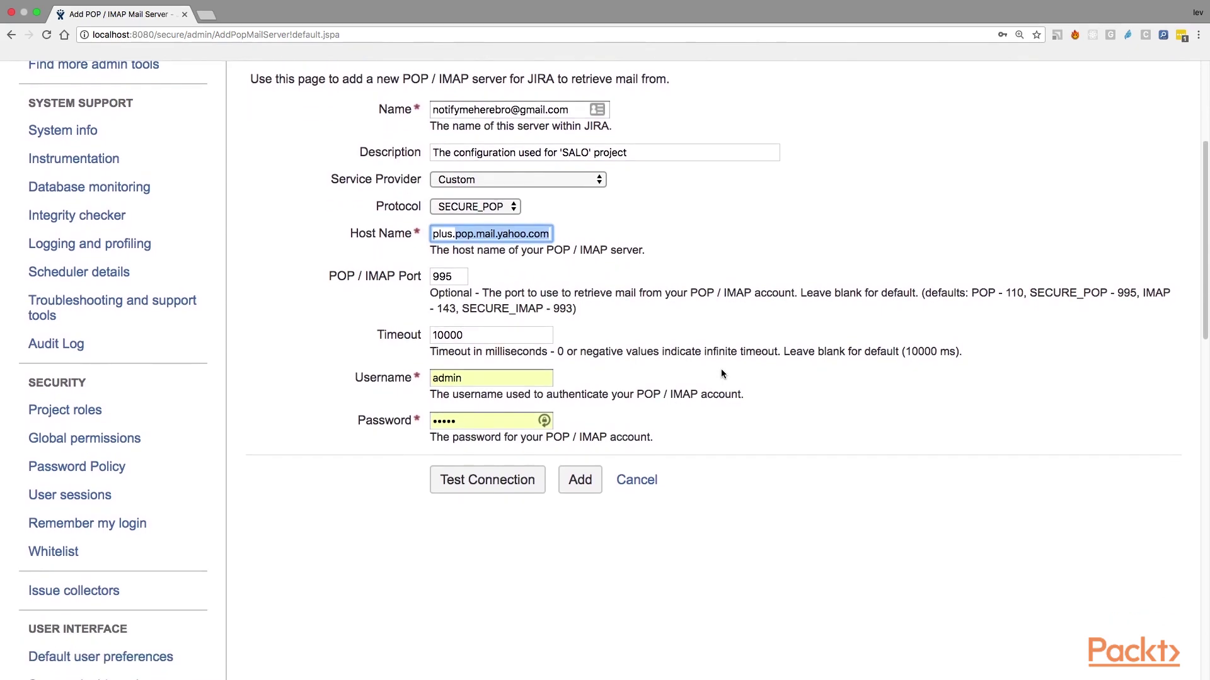
pyautogui.click(487, 235)
pyautogui.moveTo(434, 234); pyautogui.dragTo(545, 237)
pyautogui.click(504, 276)
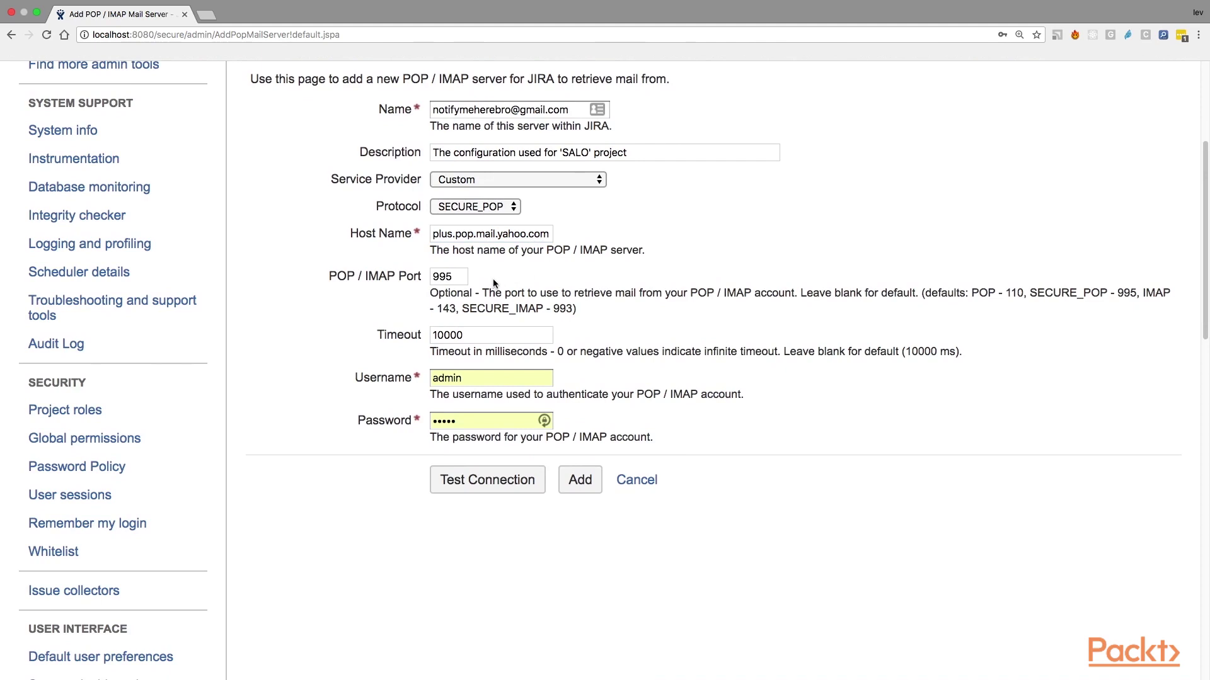
pyautogui.doubleClick(457, 277)
pyautogui.scroll(-2, 544, 434)
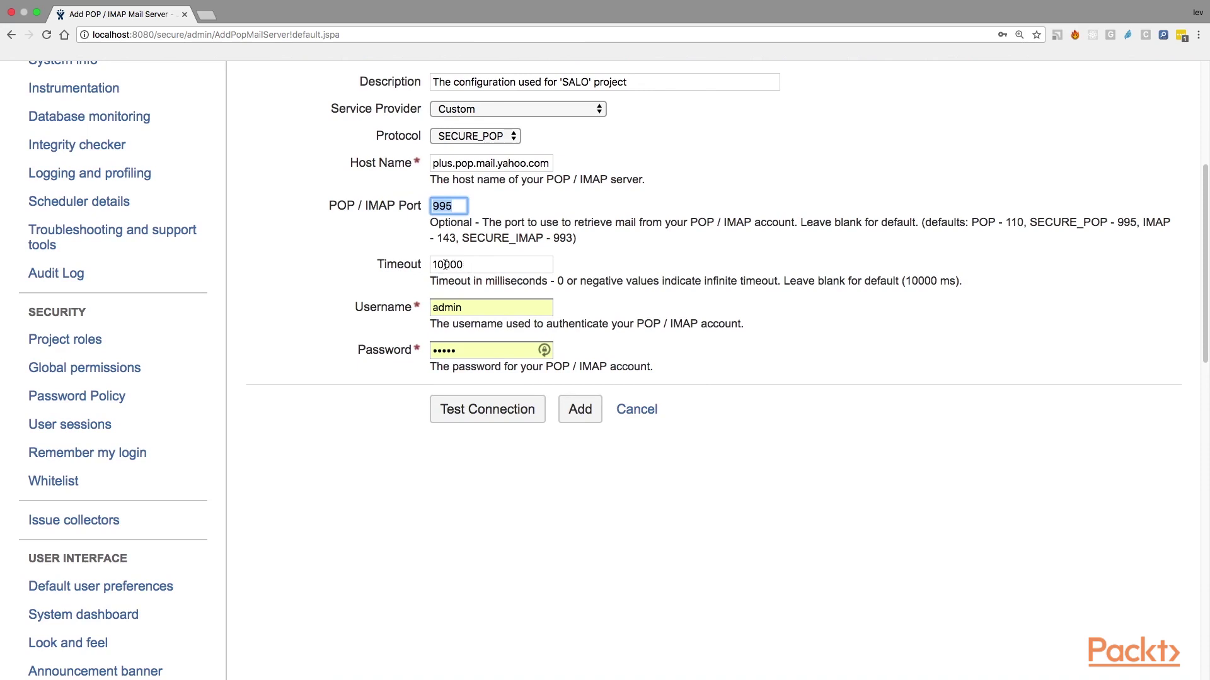
pyautogui.press('Tab')
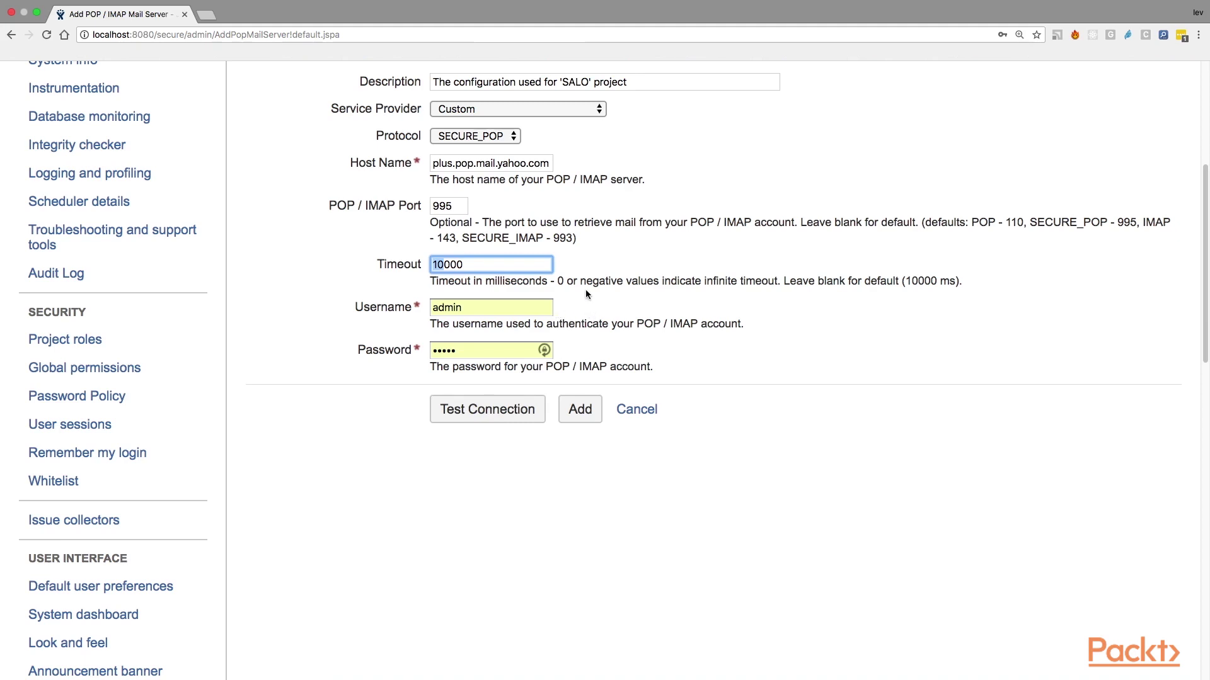
pyautogui.scroll(-2, 585, 294)
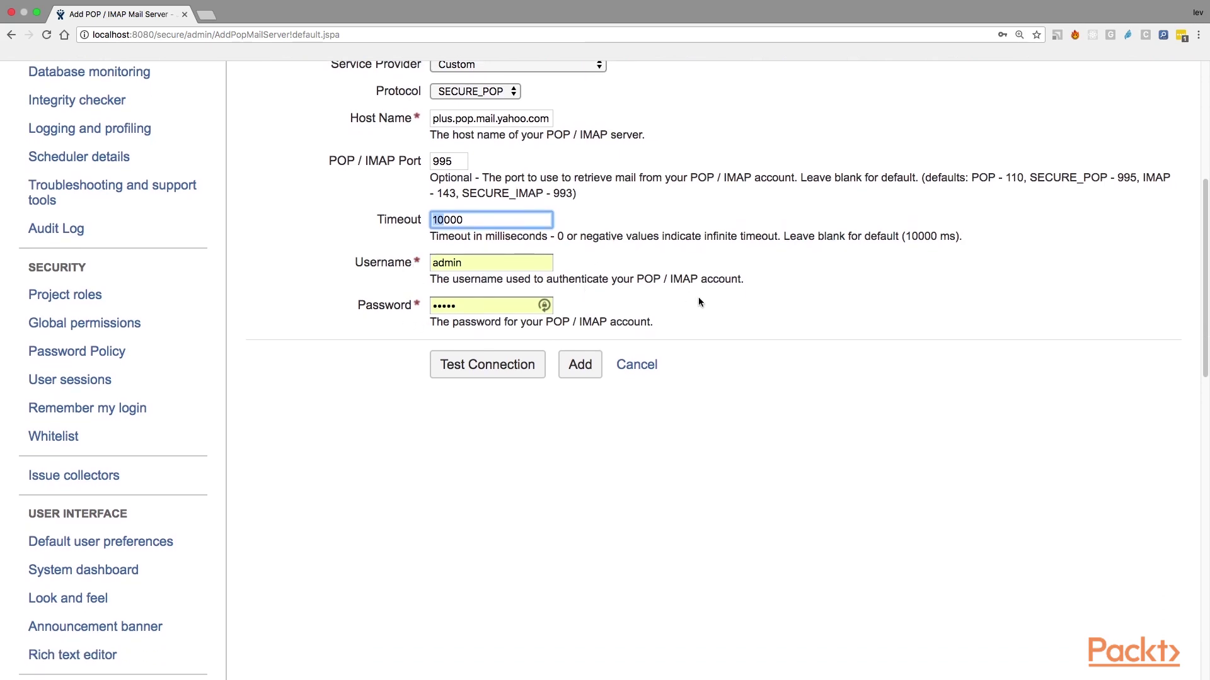
pyautogui.scroll(1, 698, 302)
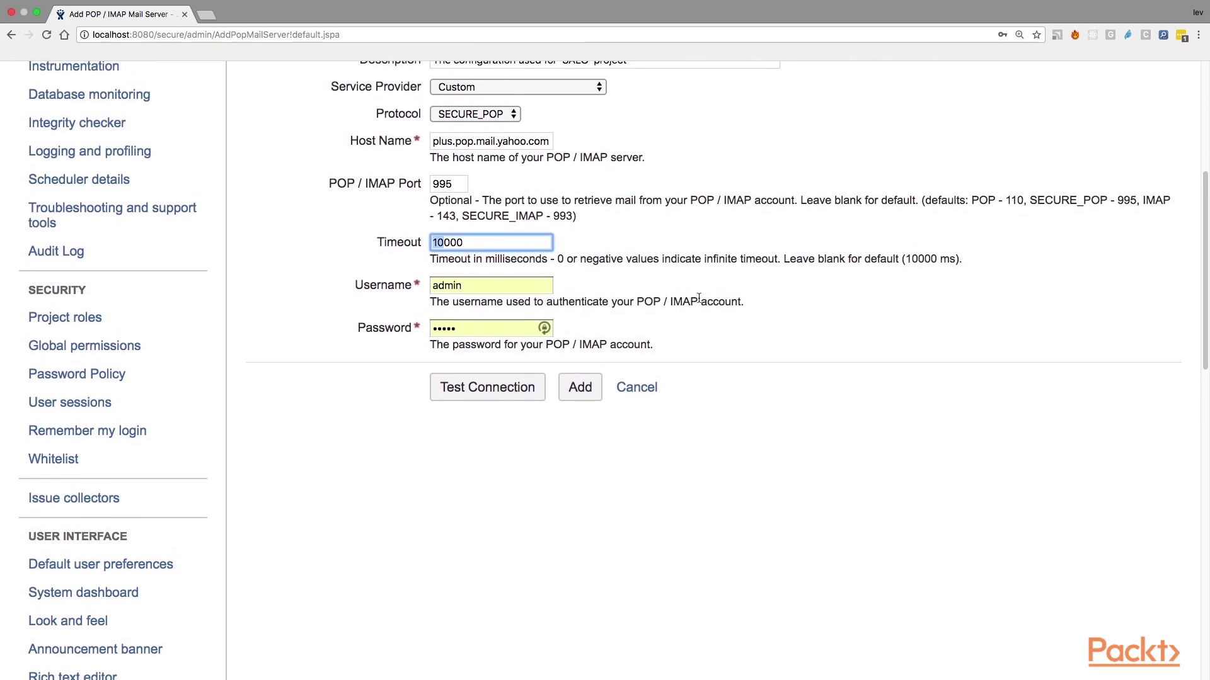
pyautogui.scroll(5, 698, 297)
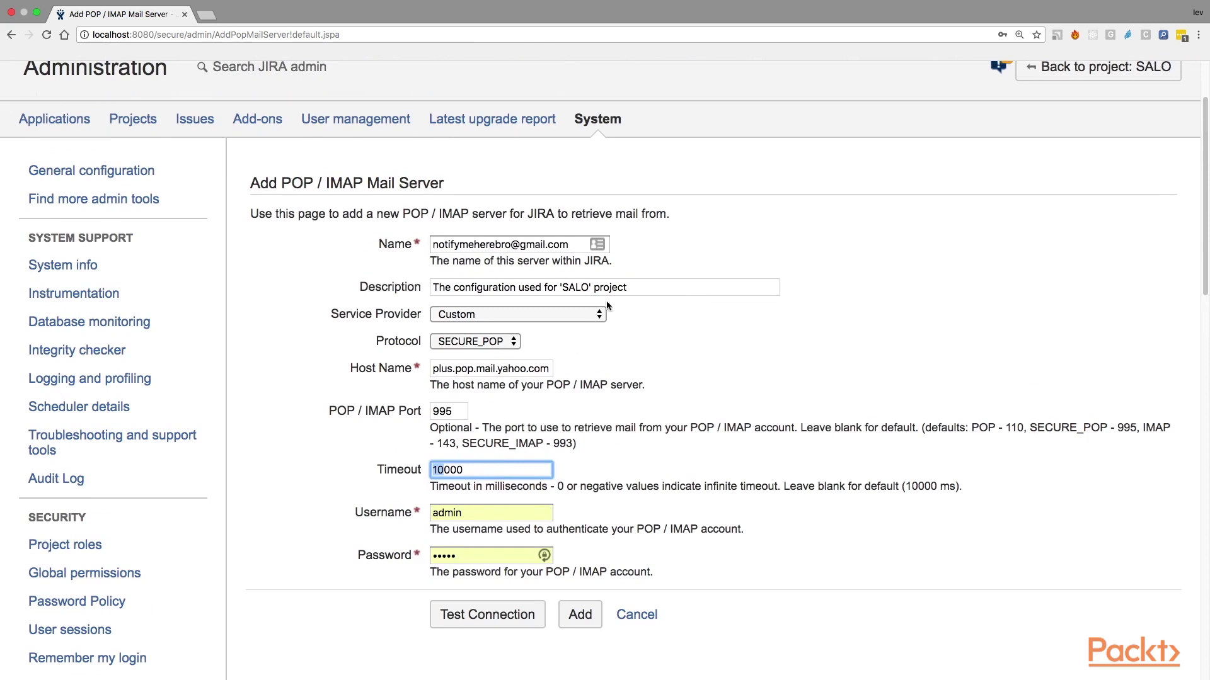
# Step: Set the provider to Google Apps Mail / Gmail (IMAP) and autofill the Gmail login and password
pyautogui.moveTo(569, 244); pyautogui.dragTo(431, 246)
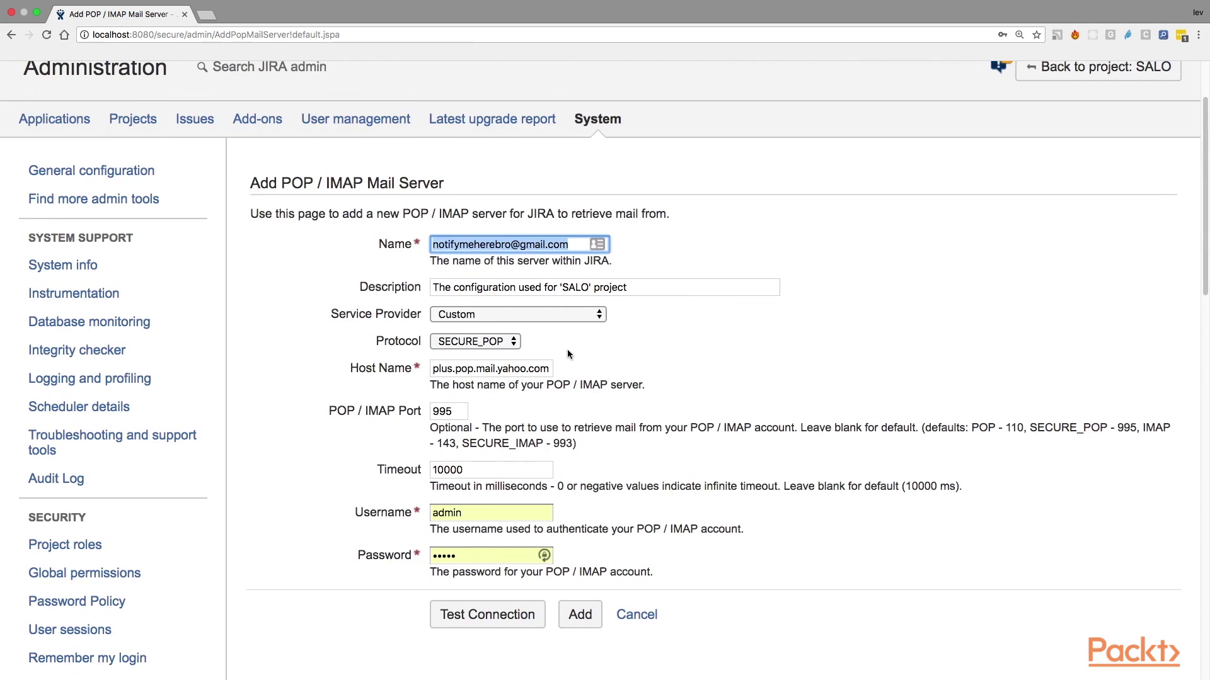
pyautogui.click(576, 315)
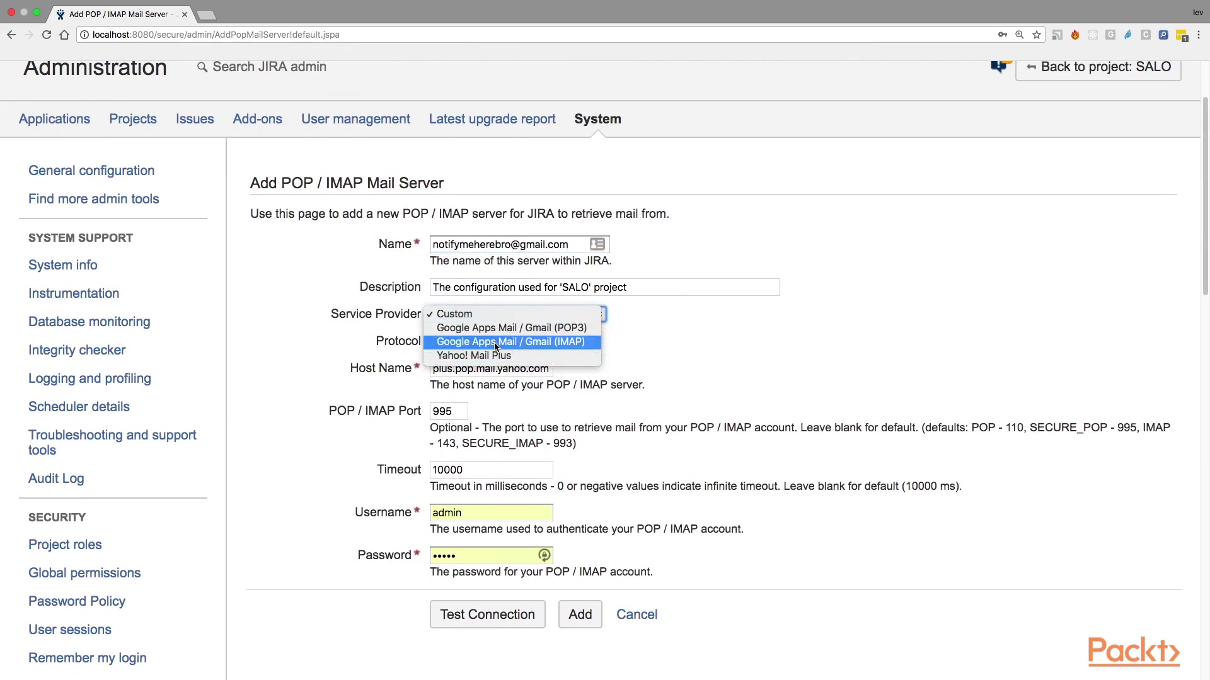
pyautogui.click(516, 345)
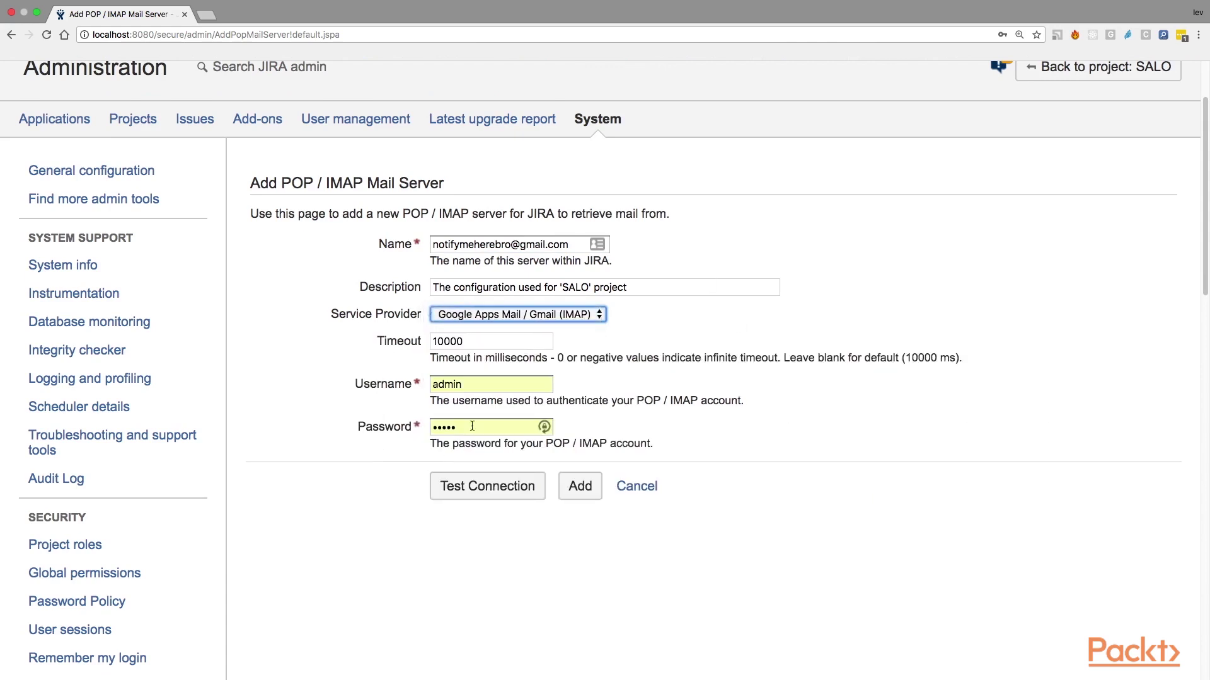
pyautogui.doubleClick(466, 385)
pyautogui.write('noti')
pyautogui.press('Down')
pyautogui.press('Return')
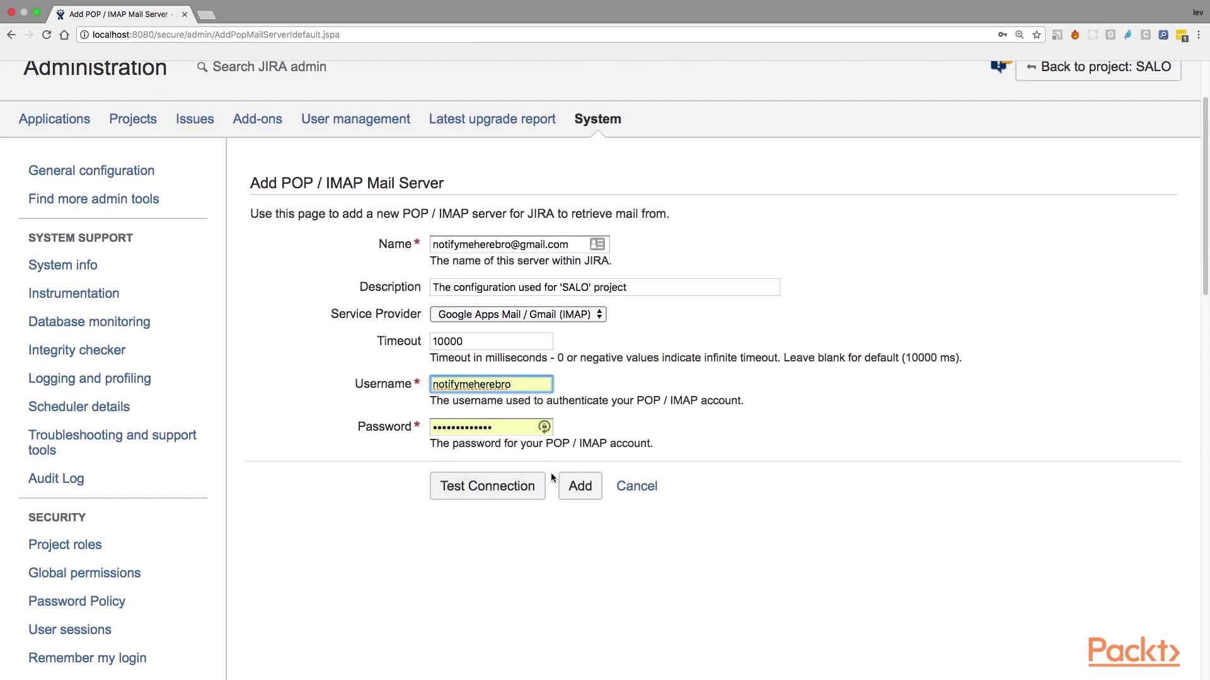
# Step: Test the IMAP connection successfully and add the imap.gmail.com server
pyautogui.click(475, 494)
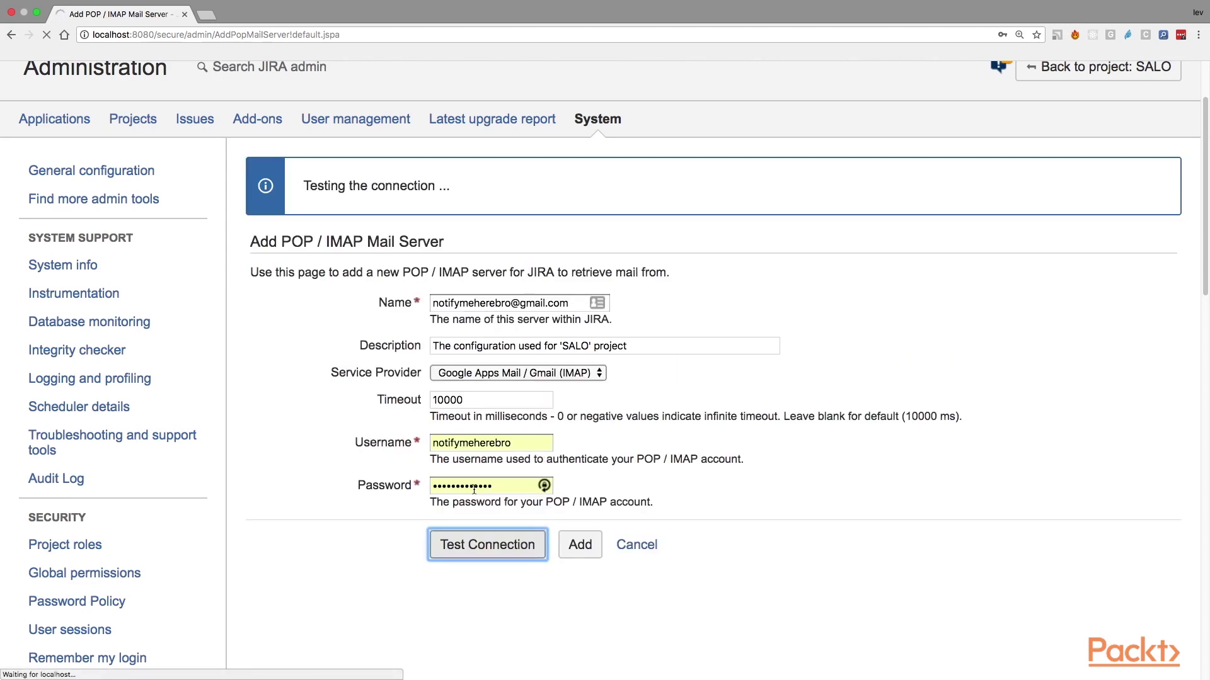
pyautogui.scroll(-3, 683, 460)
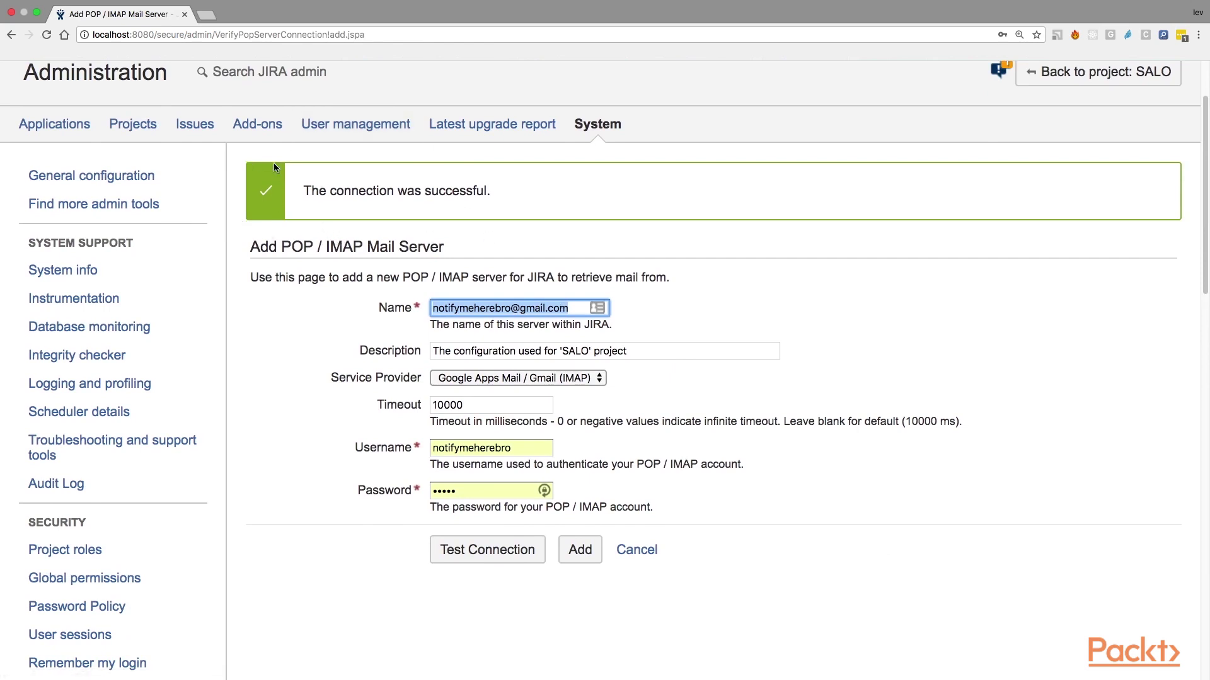
pyautogui.moveTo(307, 191); pyautogui.dragTo(501, 201)
pyautogui.click(517, 195)
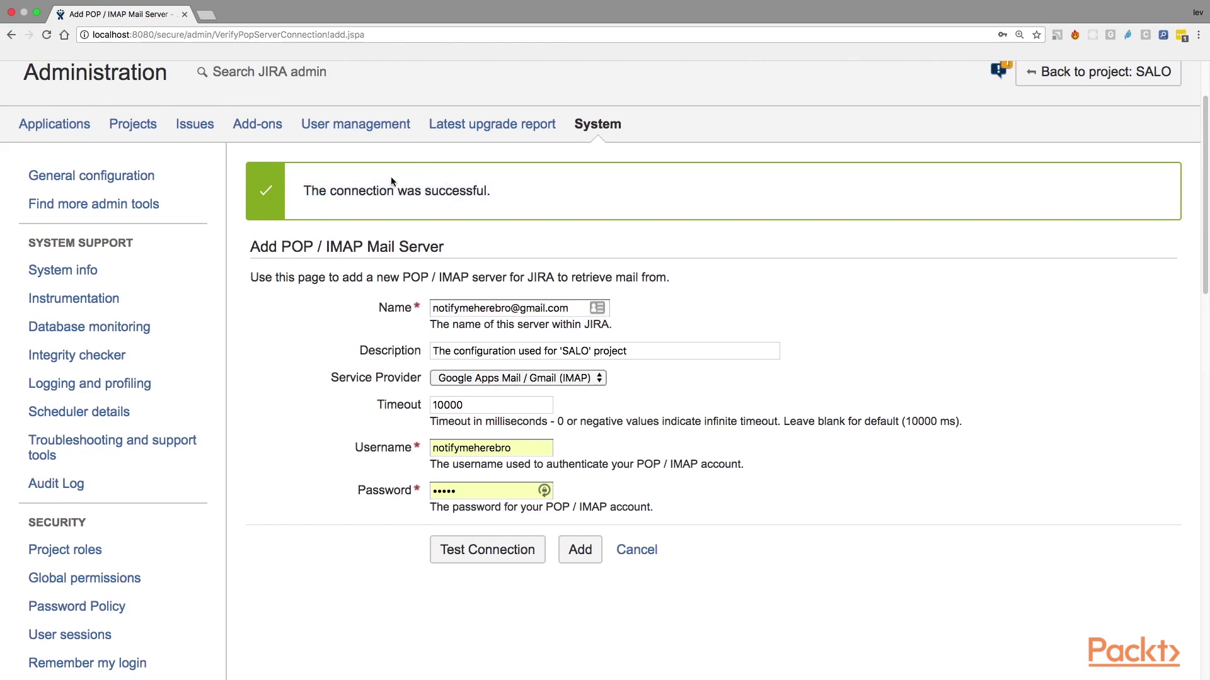
pyautogui.click(577, 553)
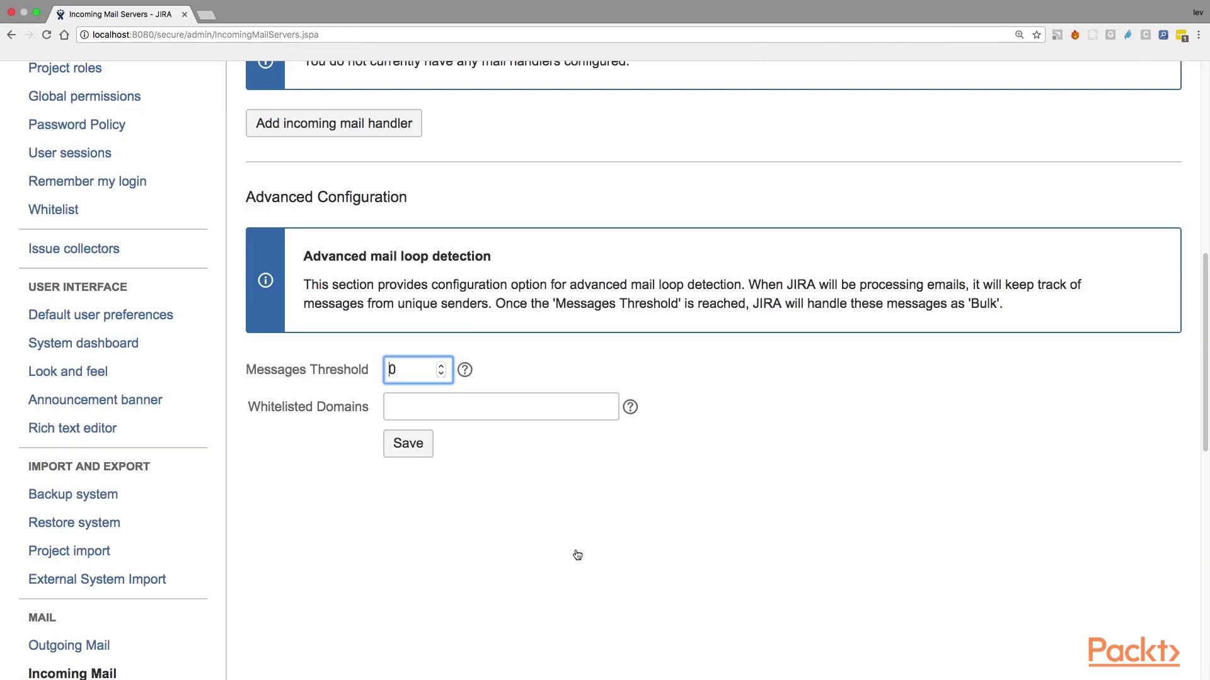
pyautogui.scroll(10, 575, 556)
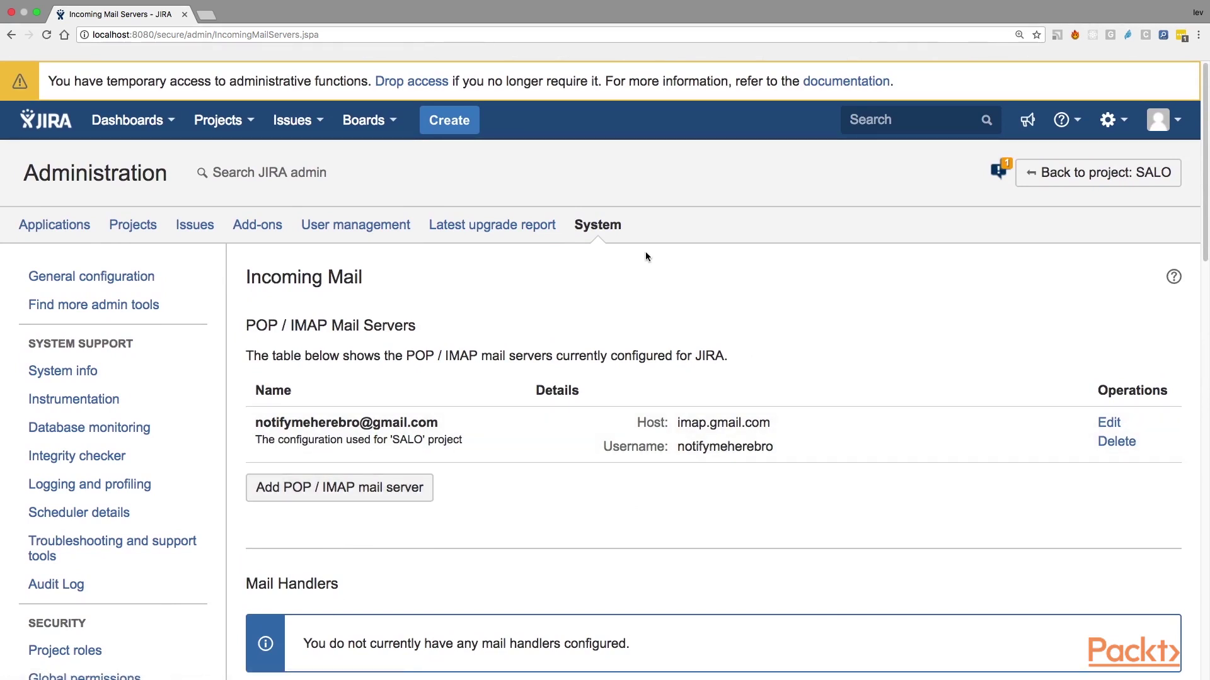
# Step: Go to the Outgoing Mail settings page from the sidebar
pyautogui.scroll(-10, 646, 256)
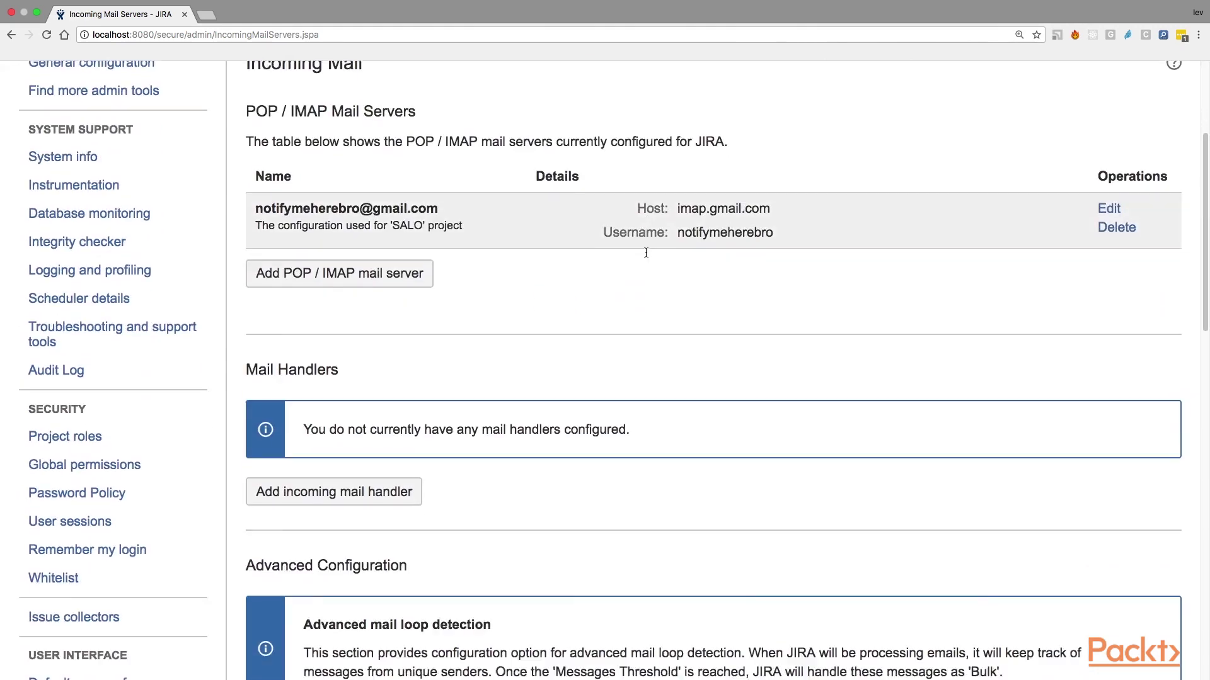
pyautogui.scroll(-3, 646, 256)
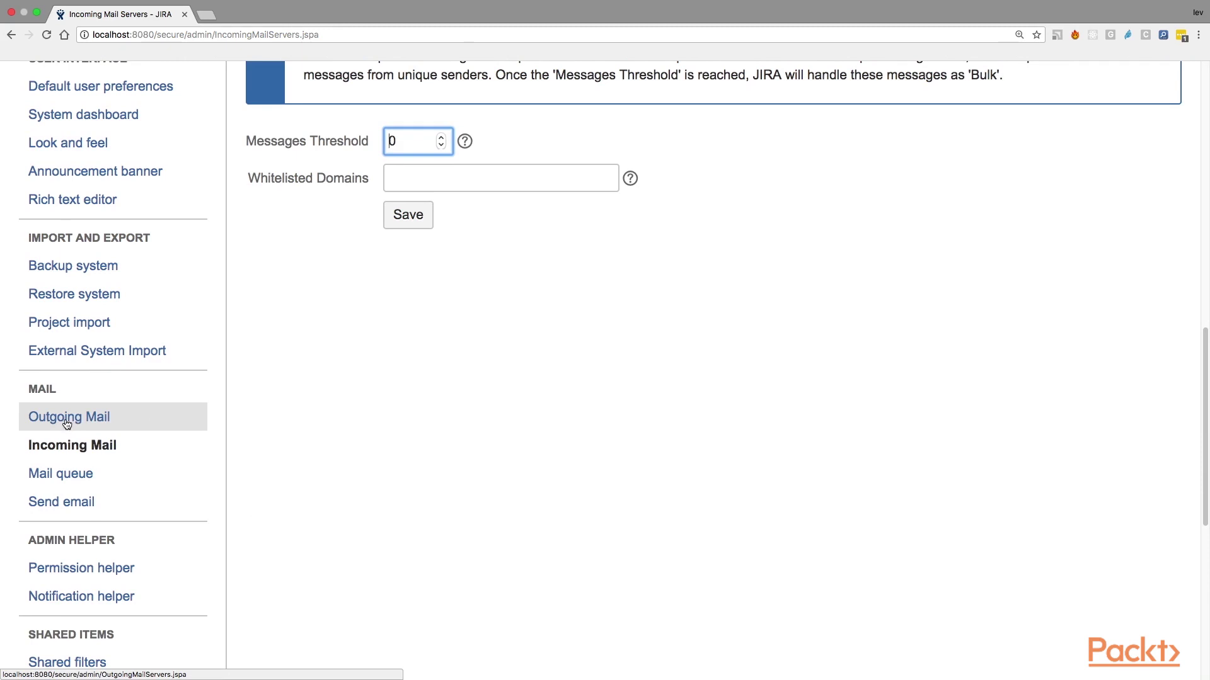
pyautogui.click(67, 423)
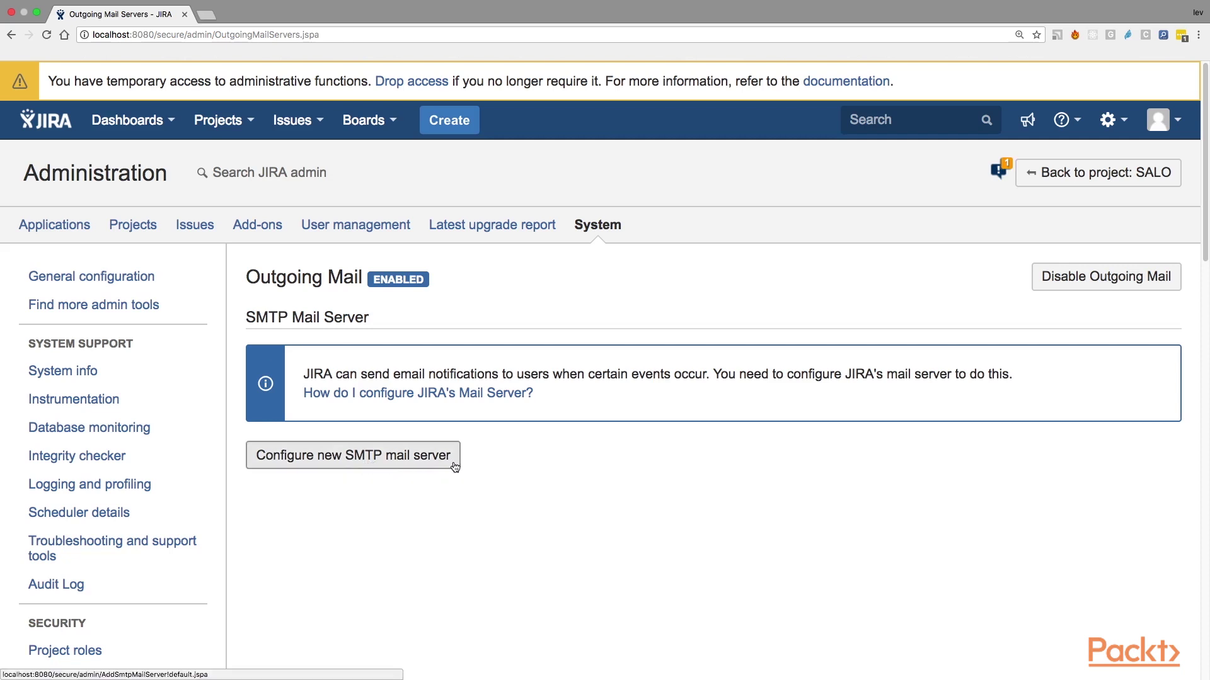
# Step: Start a new SMTP mail server and append ' OUT' to its name
pyautogui.click(376, 466)
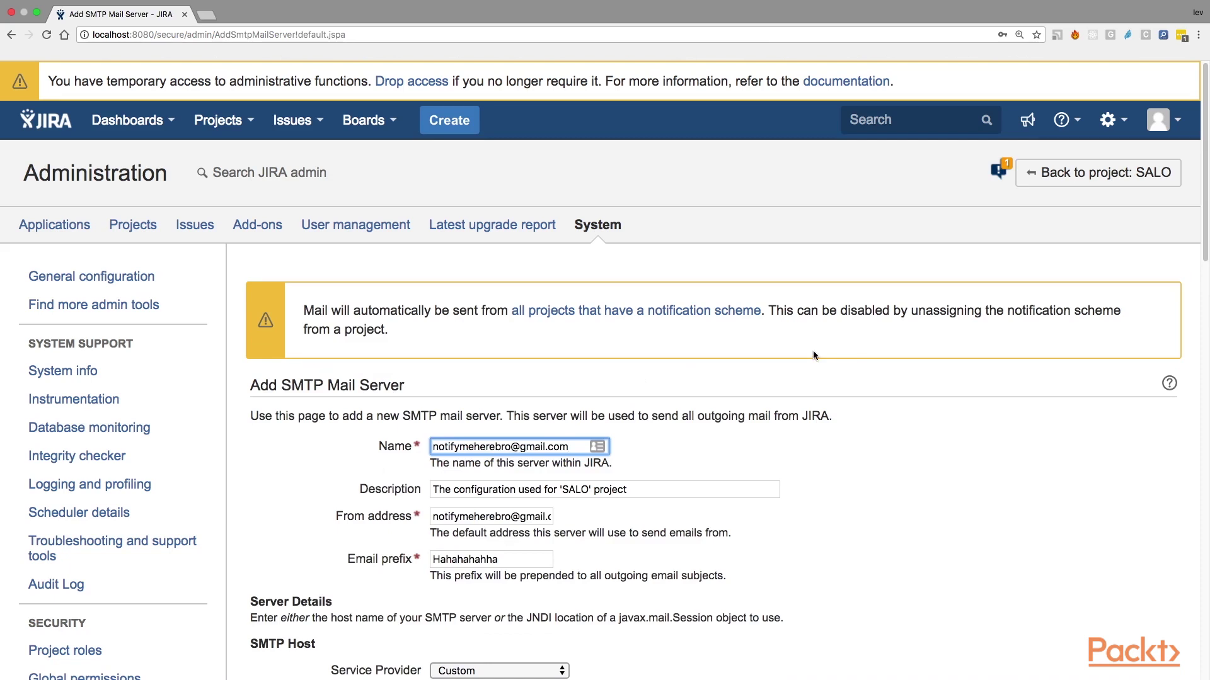
pyautogui.scroll(-5, 812, 352)
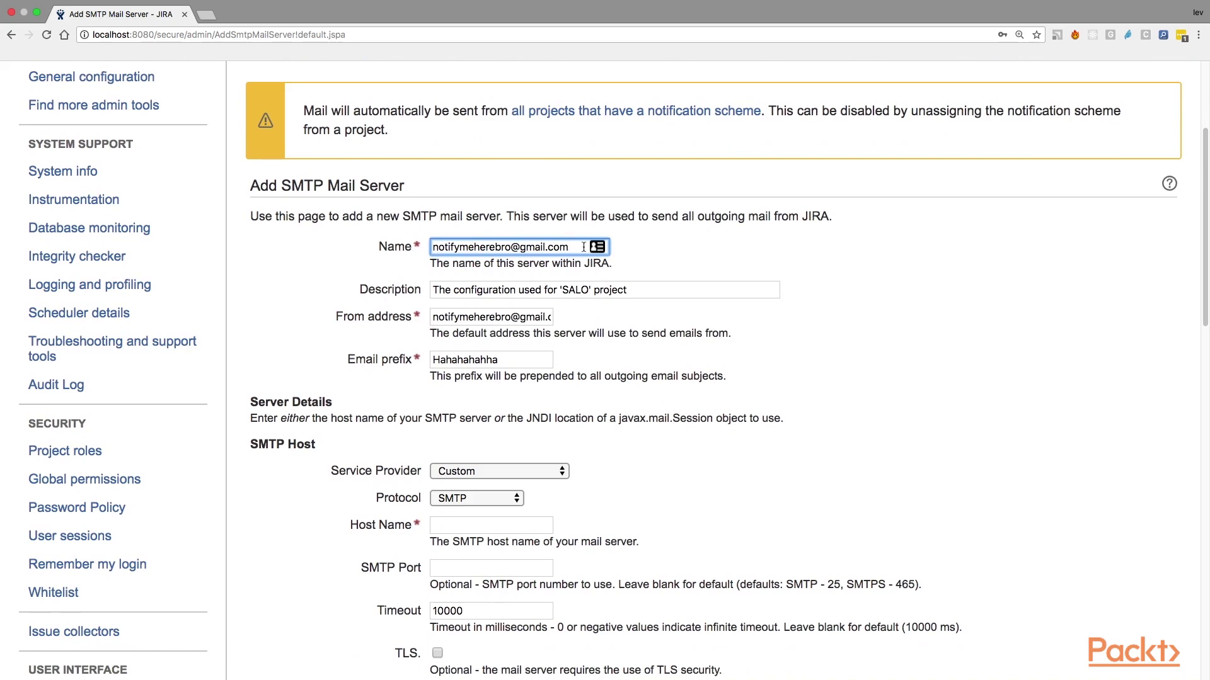
pyautogui.moveTo(585, 247); pyautogui.dragTo(416, 242)
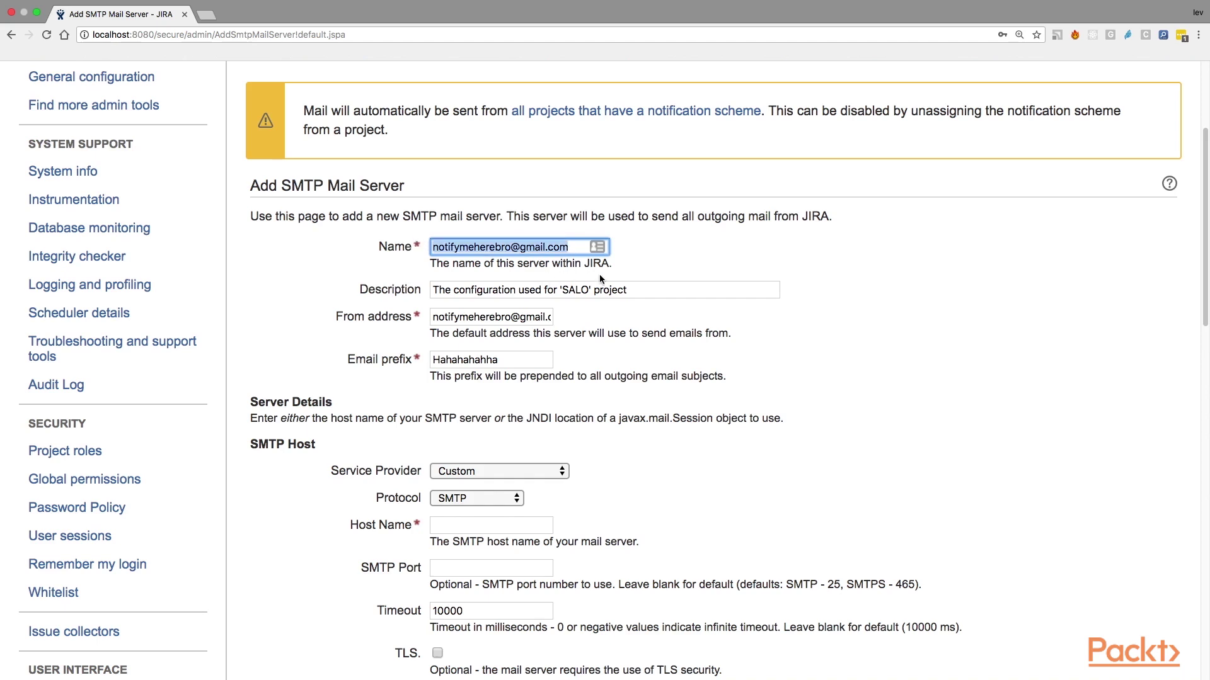
pyautogui.click(571, 248)
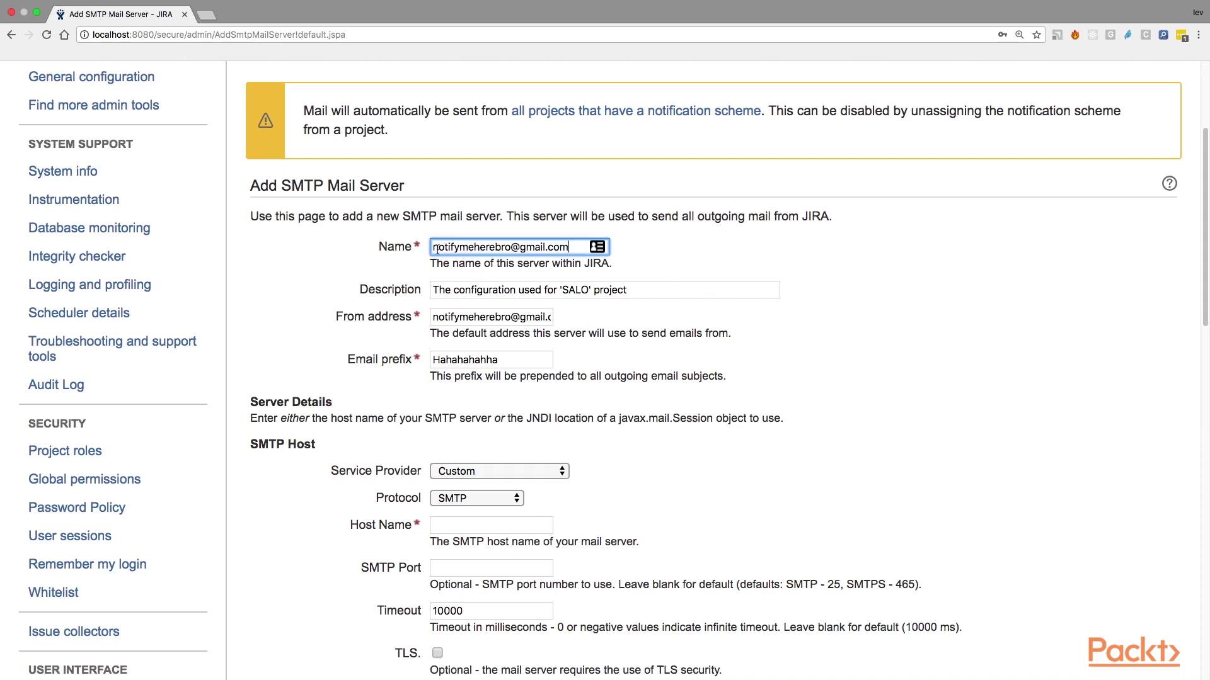
pyautogui.moveTo(434, 246); pyautogui.dragTo(573, 246)
pyautogui.scroll(-3, 572, 246)
pyautogui.scroll(2, 572, 245)
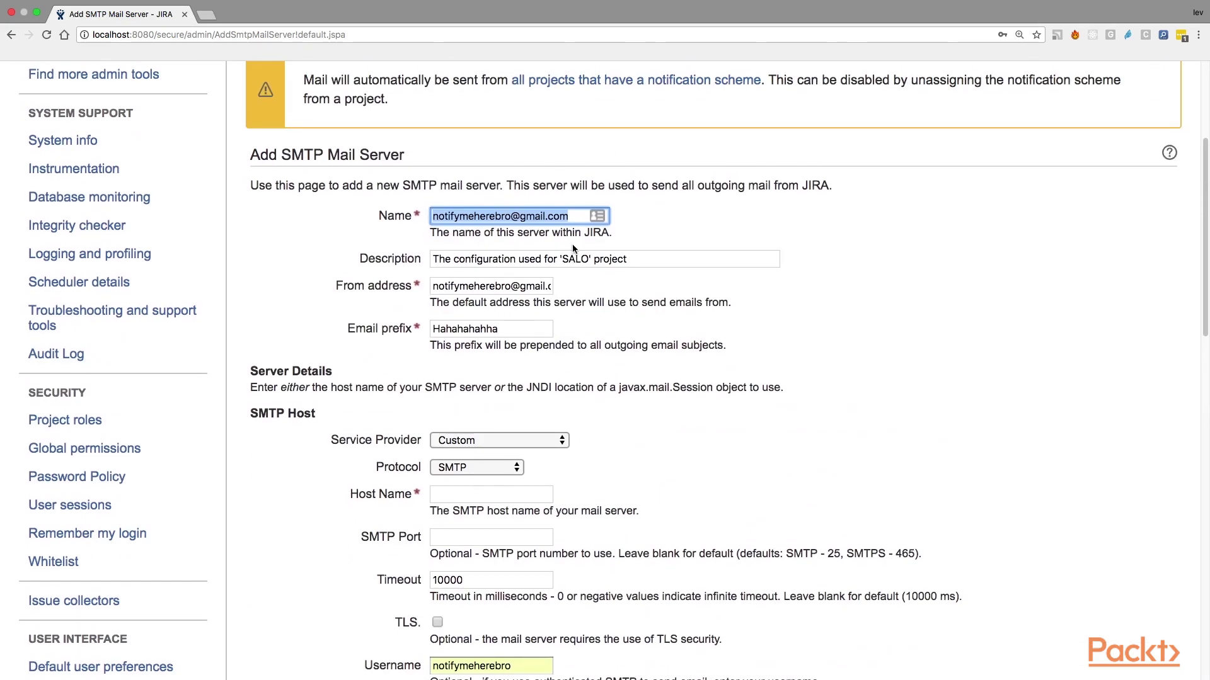
pyautogui.click(571, 216)
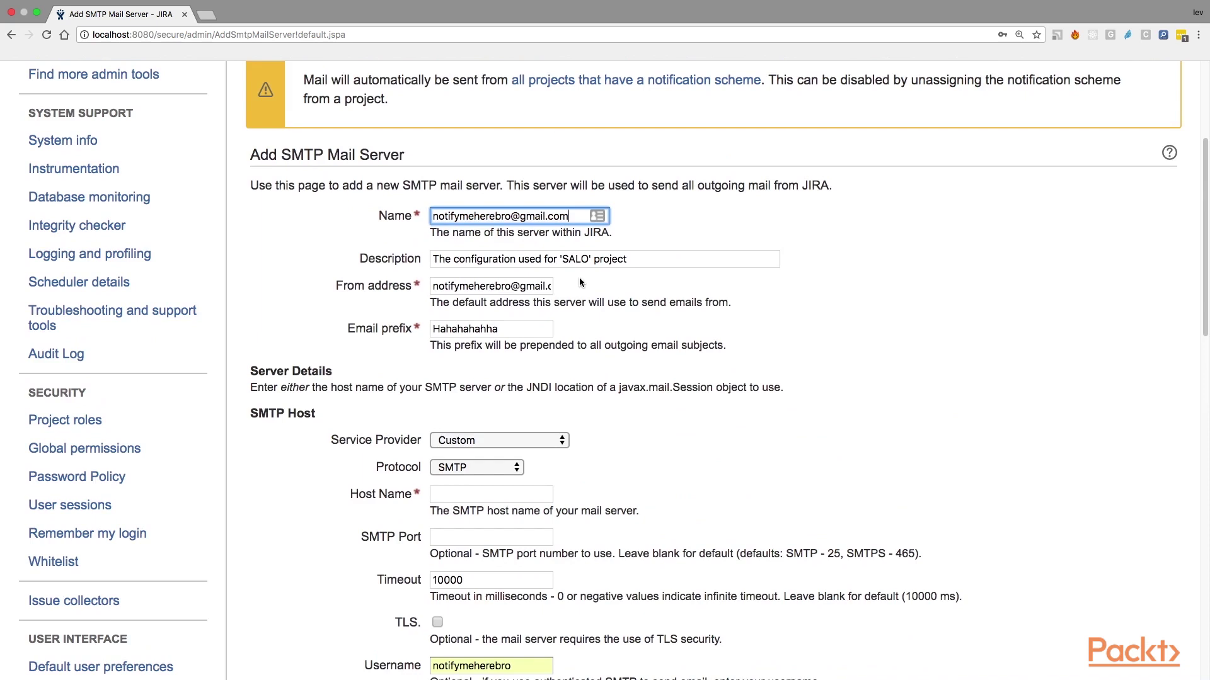
pyautogui.write('OUT')
# Step: Review the pre-filled Description and From address values
pyautogui.scroll(-1, 708, 228)
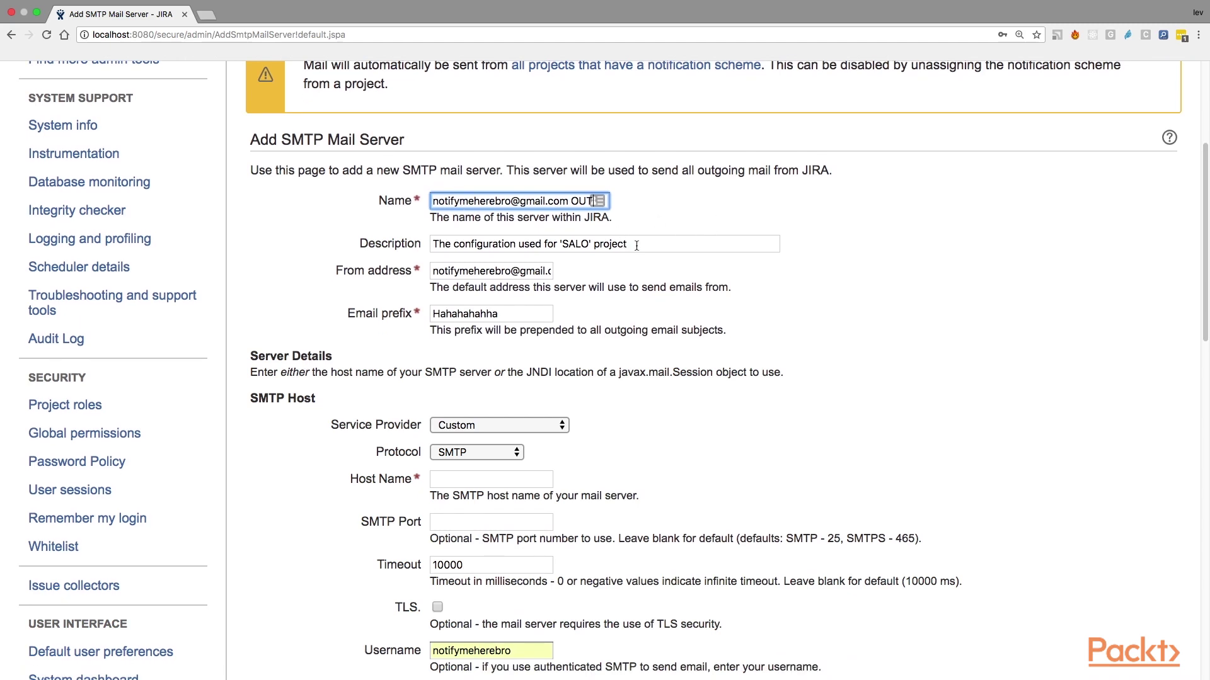
pyautogui.moveTo(632, 244); pyautogui.dragTo(425, 247)
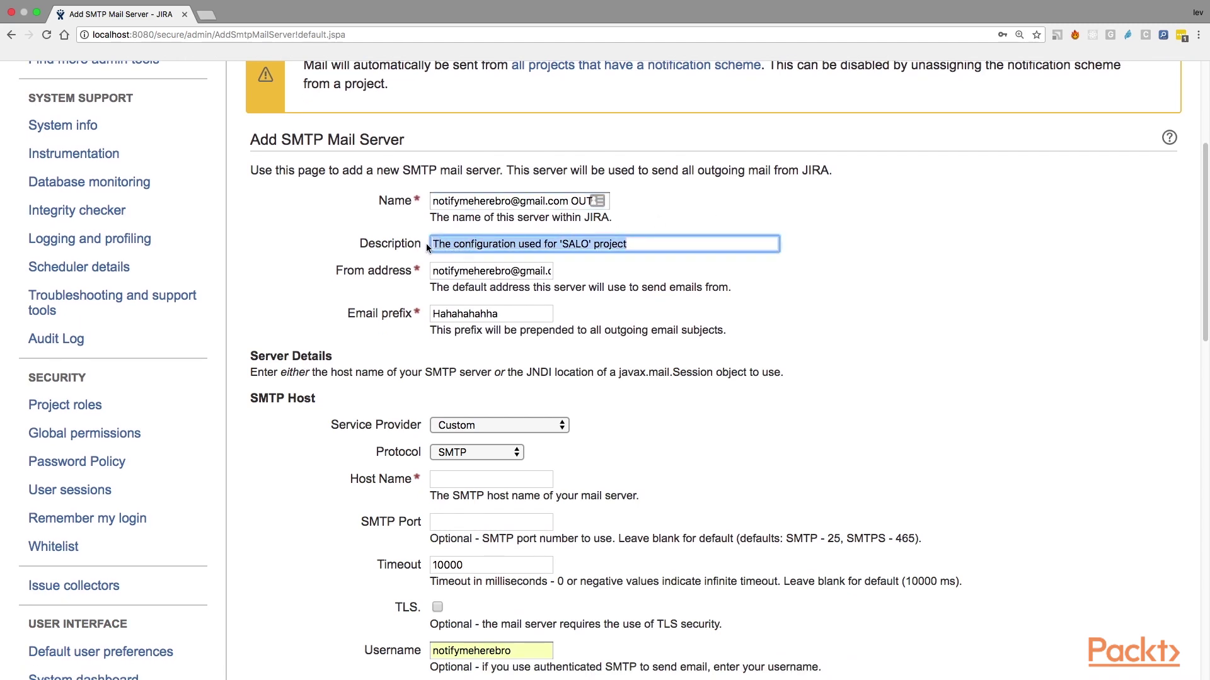
pyautogui.click(632, 243)
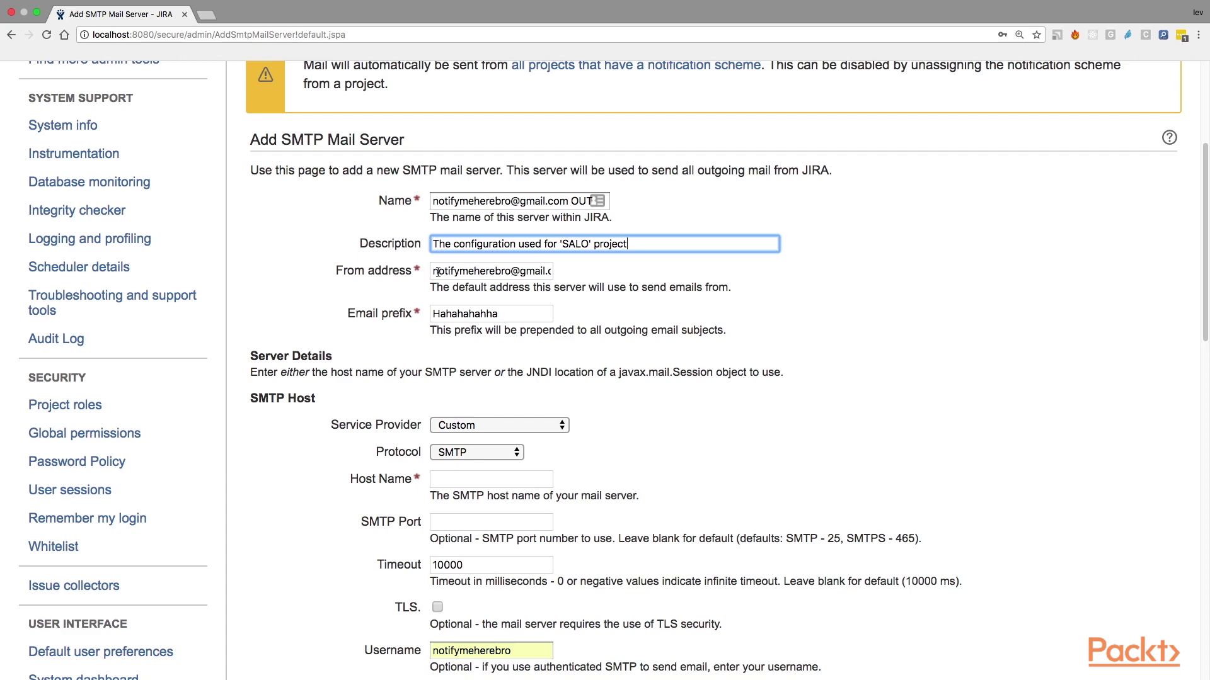
pyautogui.moveTo(438, 272); pyautogui.dragTo(540, 272)
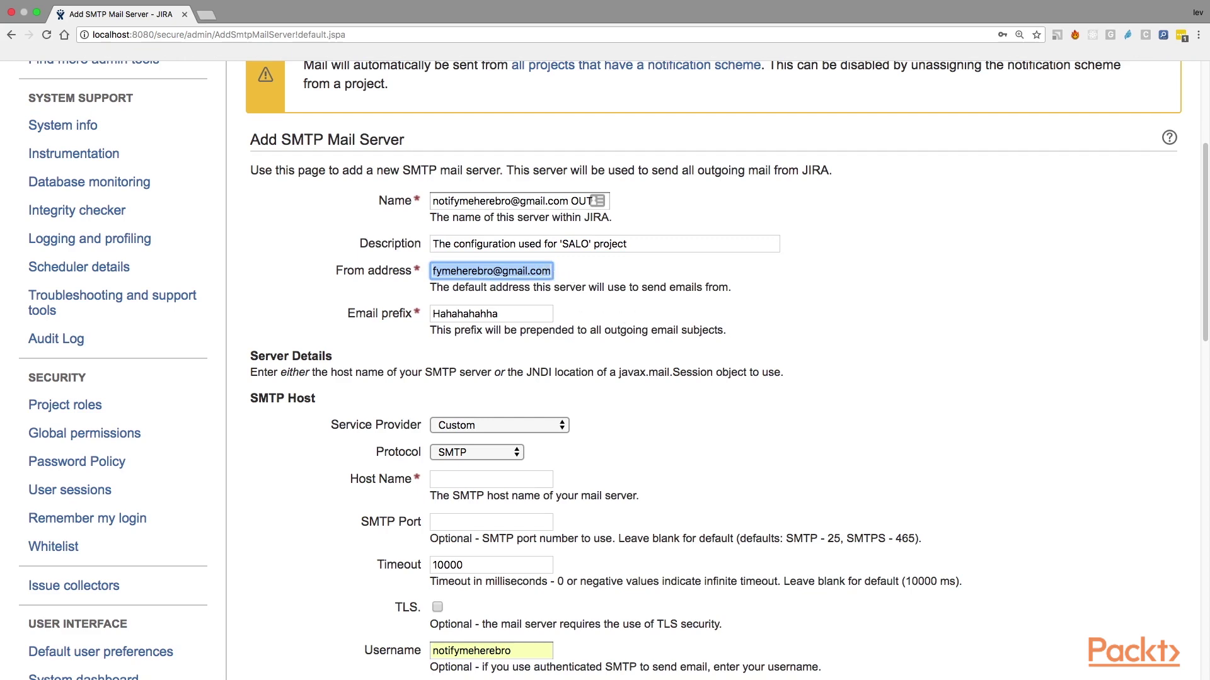
# Step: Replace the 'Hahahahahha' email prefix with the user's name followed by 'Jira'
pyautogui.scroll(-2, 801, 446)
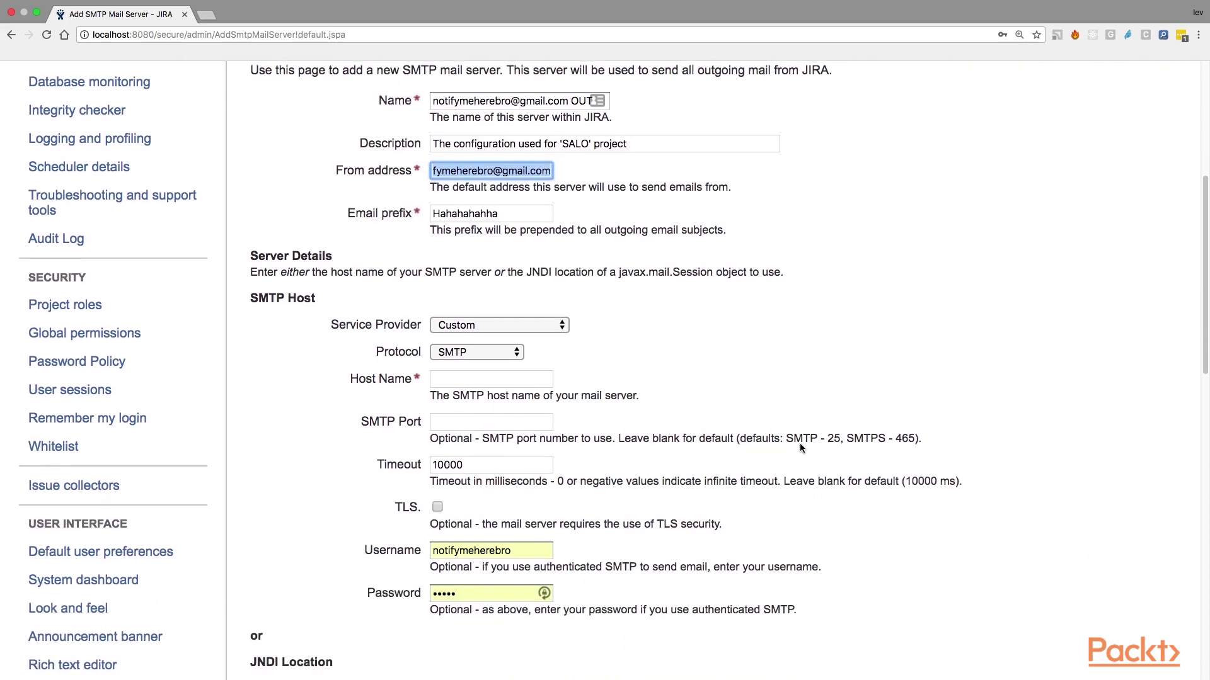
pyautogui.moveTo(406, 210); pyautogui.dragTo(337, 209)
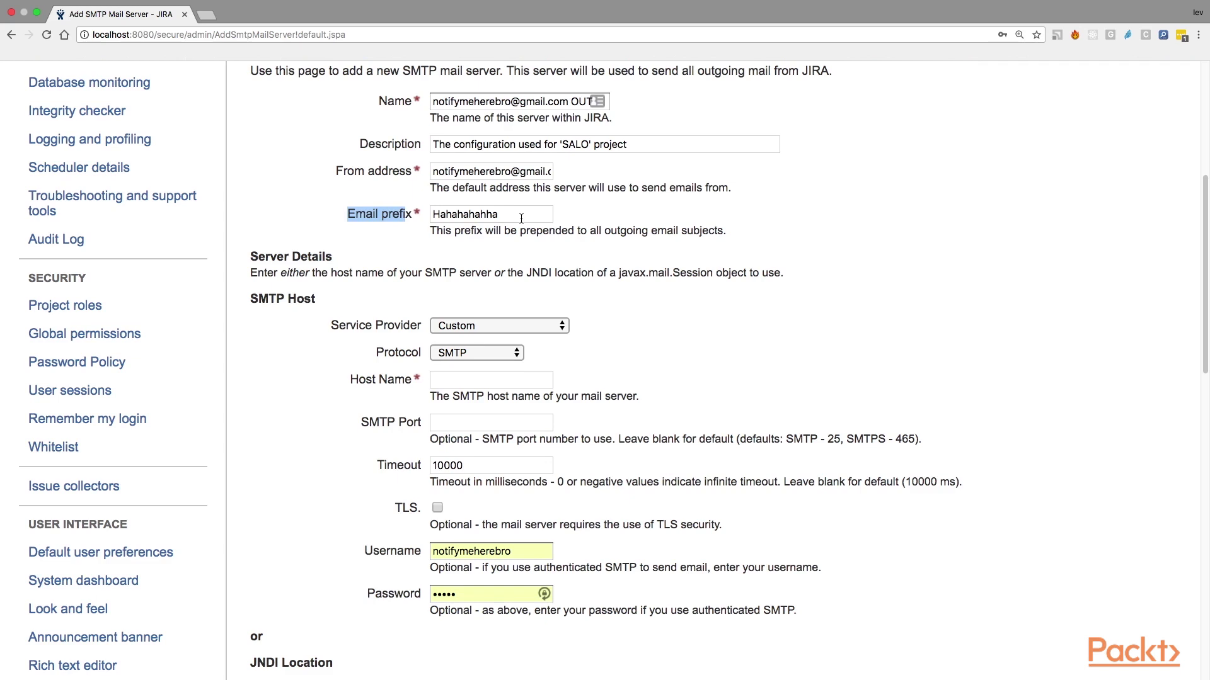
pyautogui.click(504, 214)
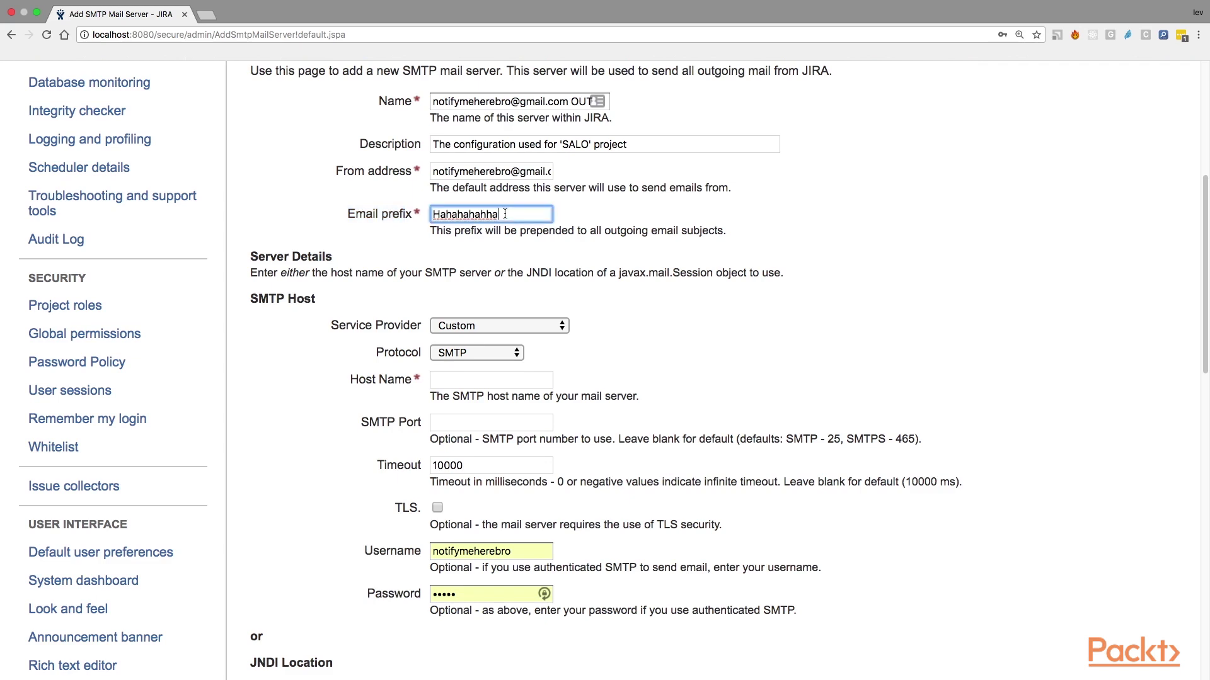
pyautogui.click(354, 213)
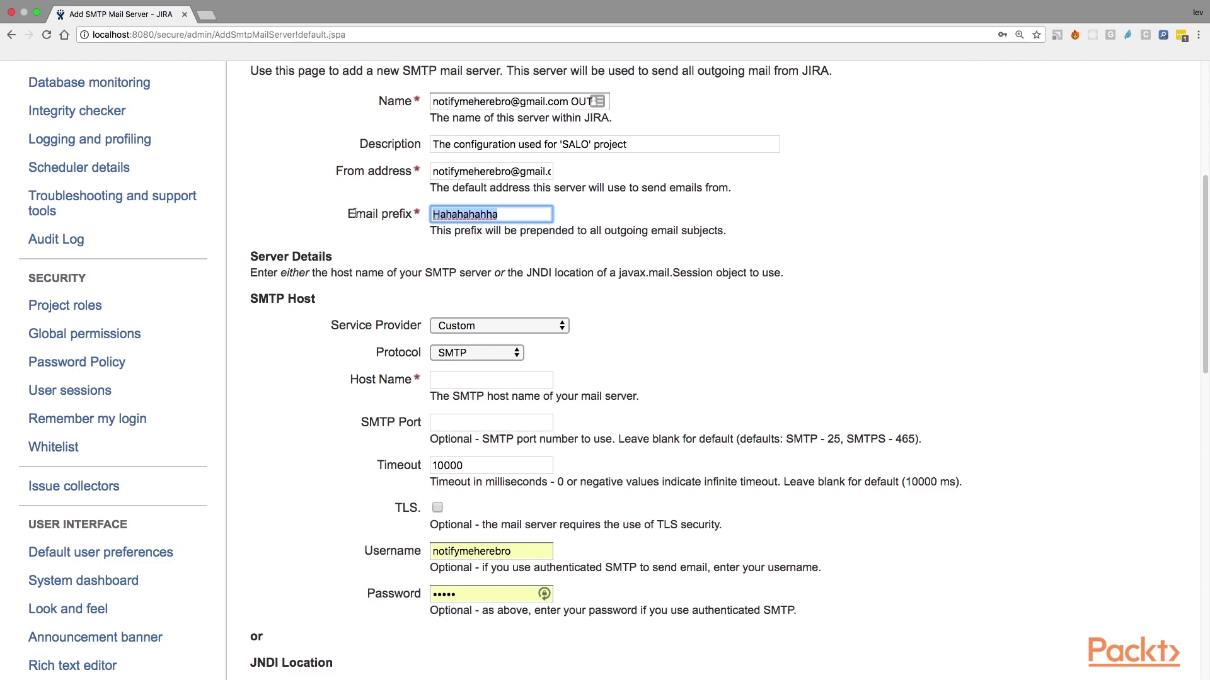
pyautogui.write("lev's")
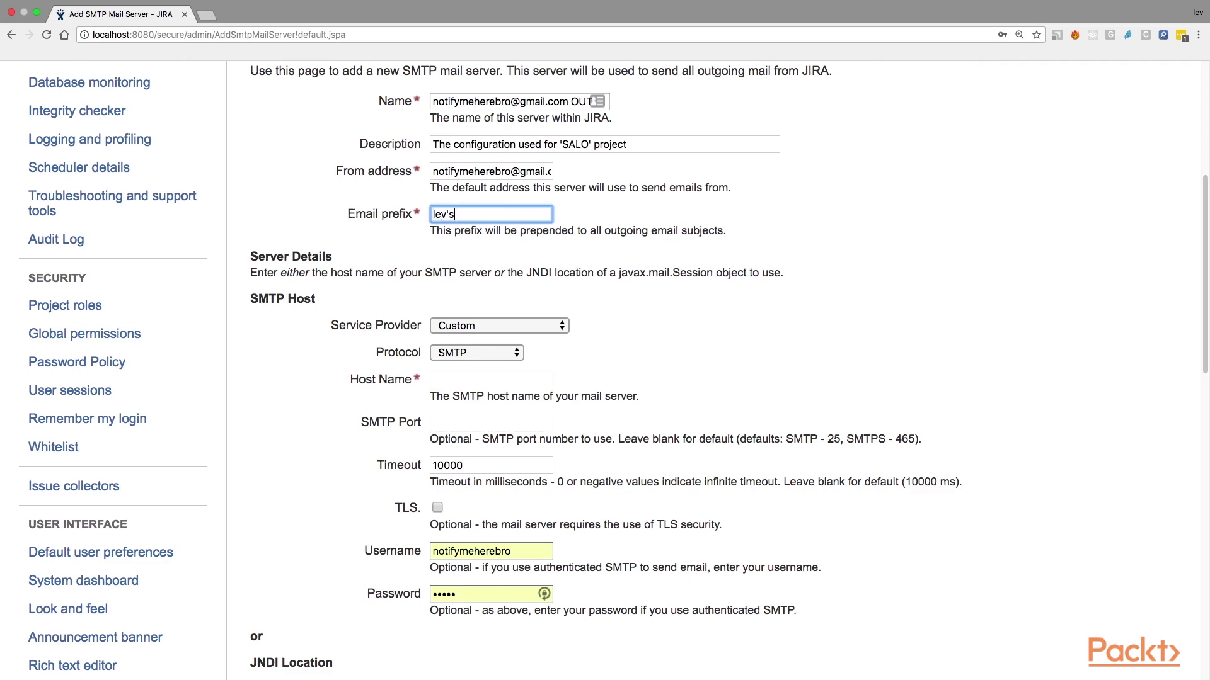
pyautogui.write(' Jira')
pyautogui.click(511, 242)
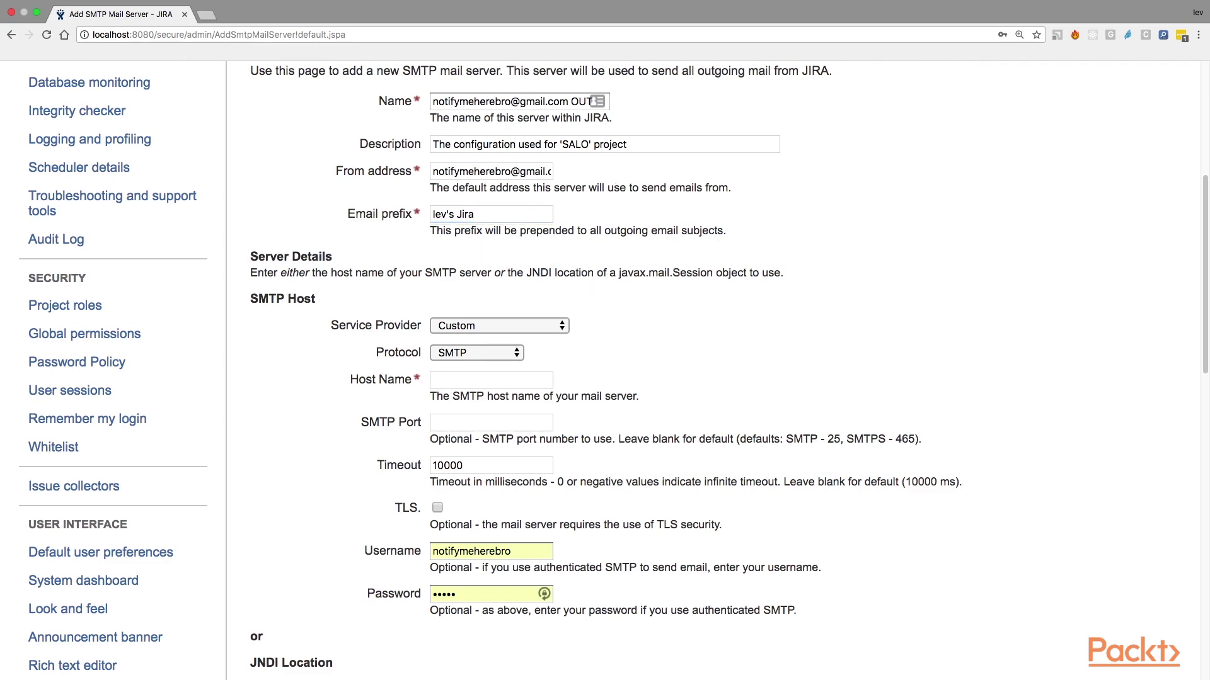
pyautogui.scroll(-5, 770, 306)
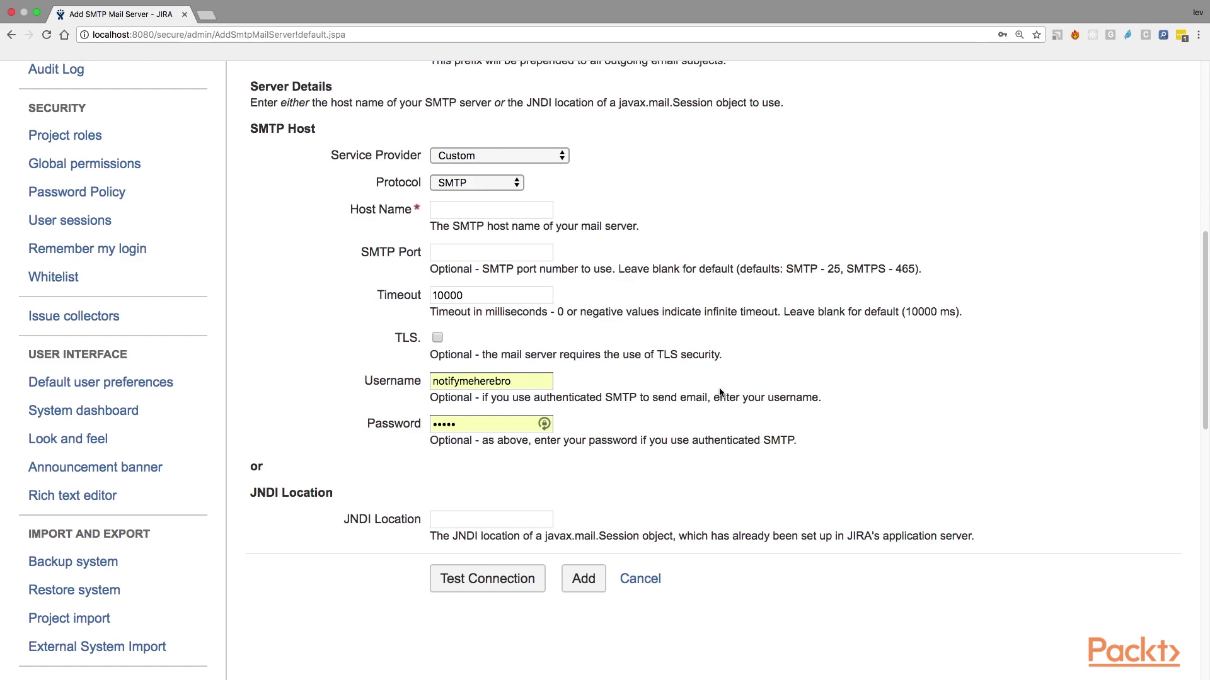
pyautogui.scroll(-1, 720, 392)
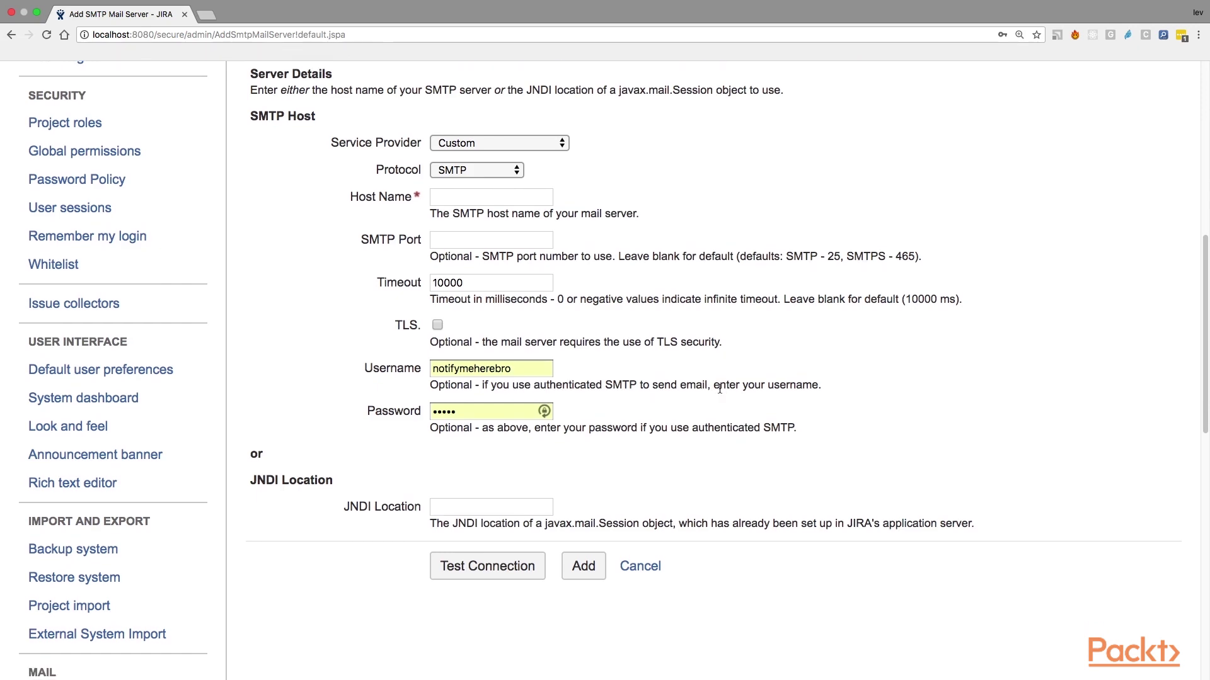
pyautogui.scroll(1, 629, 335)
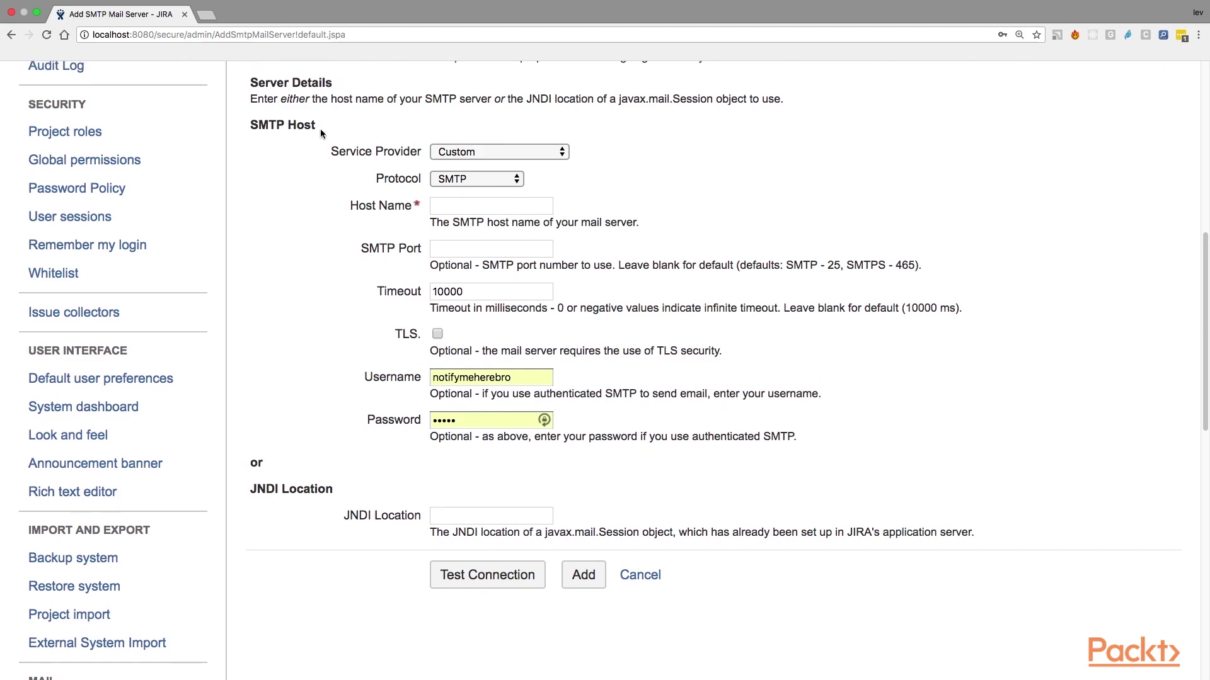
pyautogui.moveTo(319, 127); pyautogui.dragTo(251, 126)
pyautogui.scroll(-3, 391, 414)
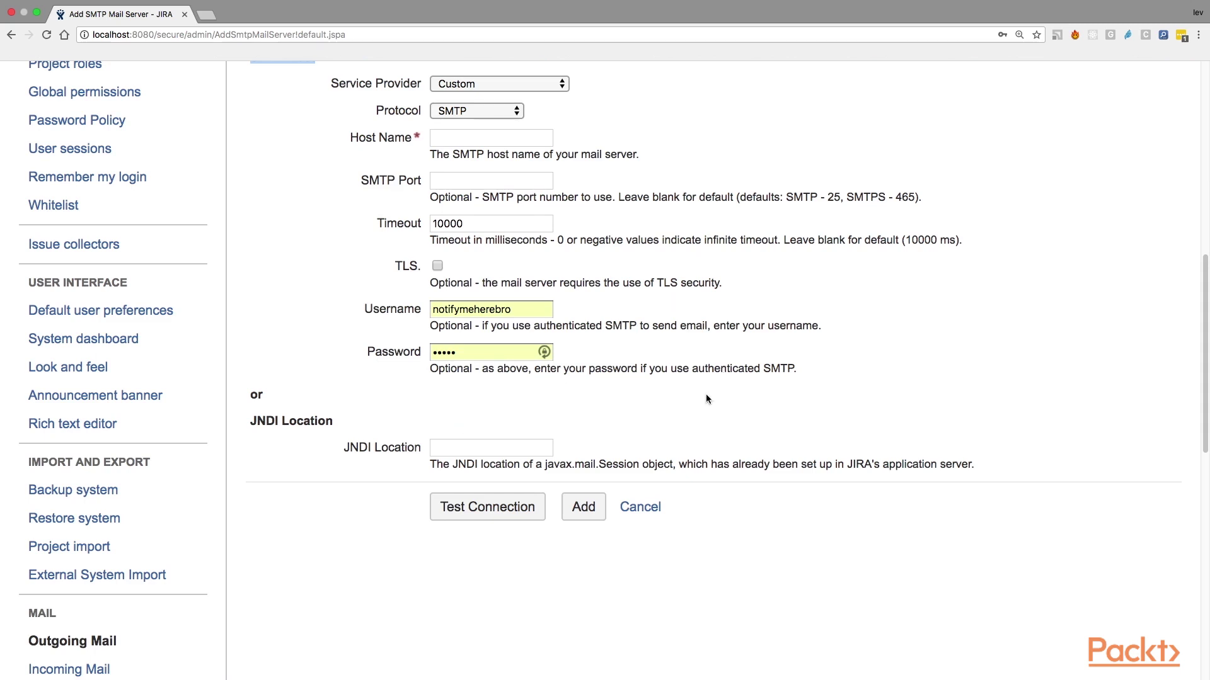
# Step: Show the Service Provider options in the SMTP Host section
pyautogui.scroll(3, 706, 394)
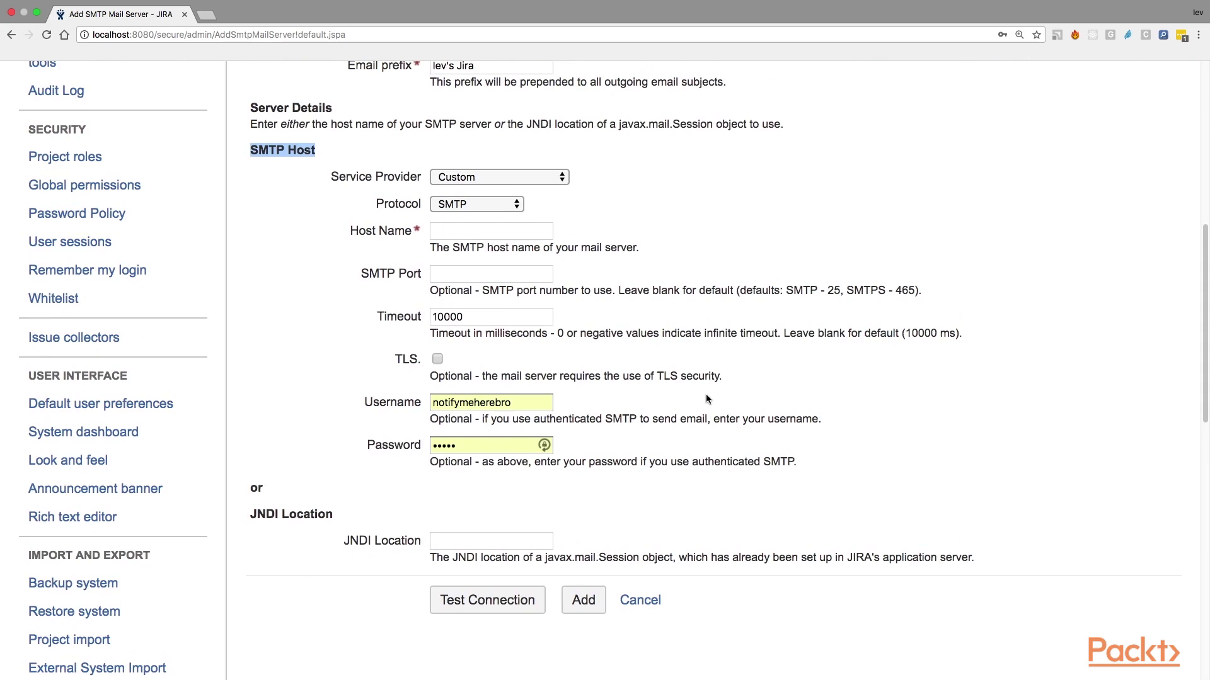
pyautogui.click(322, 151)
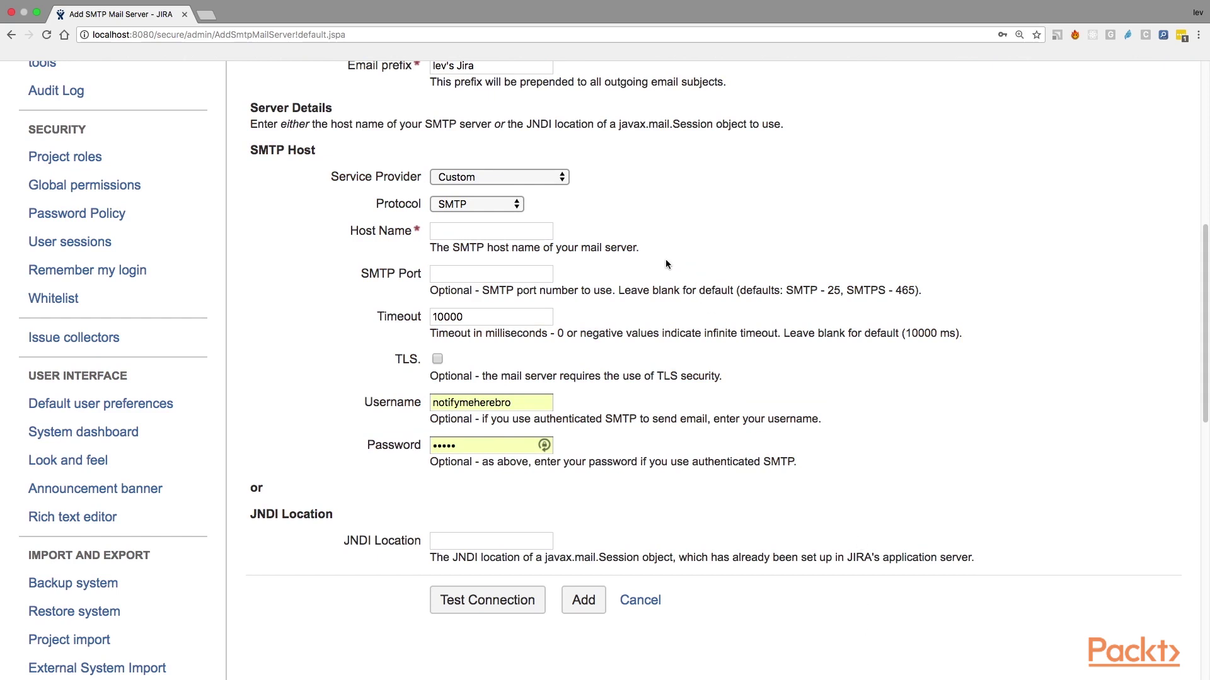
pyautogui.click(503, 179)
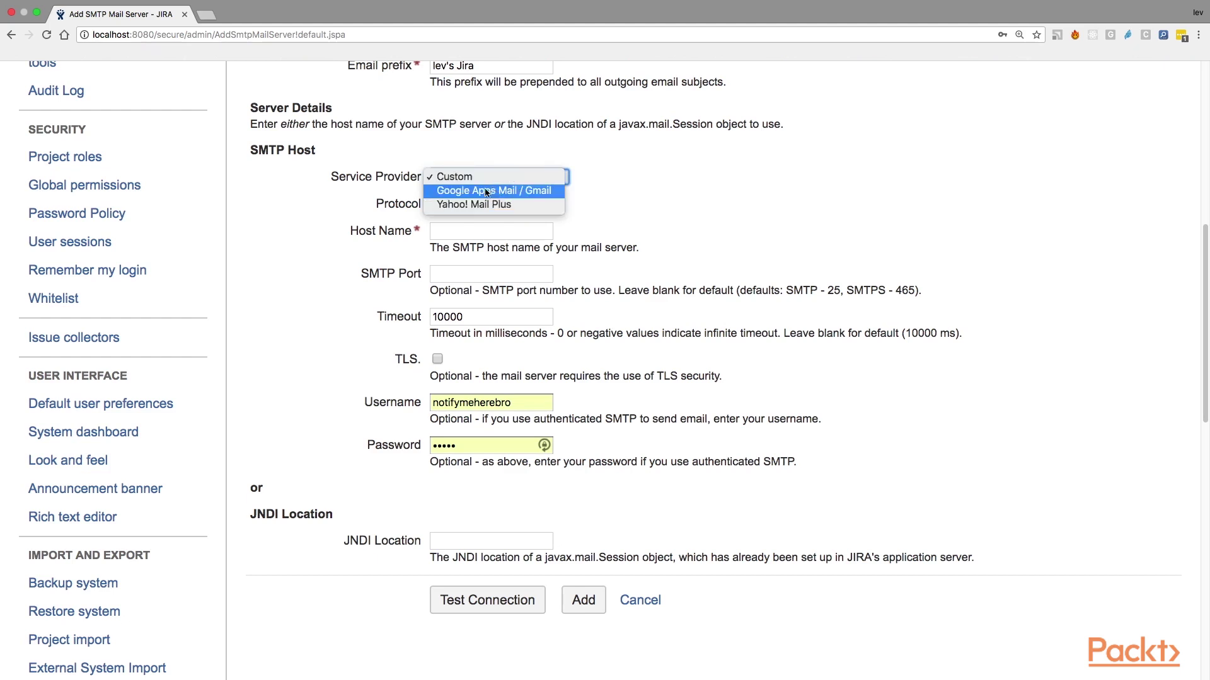
# Step: Pick Google Apps Mail / Gmail, then switch the provider back to Custom
pyautogui.click(497, 191)
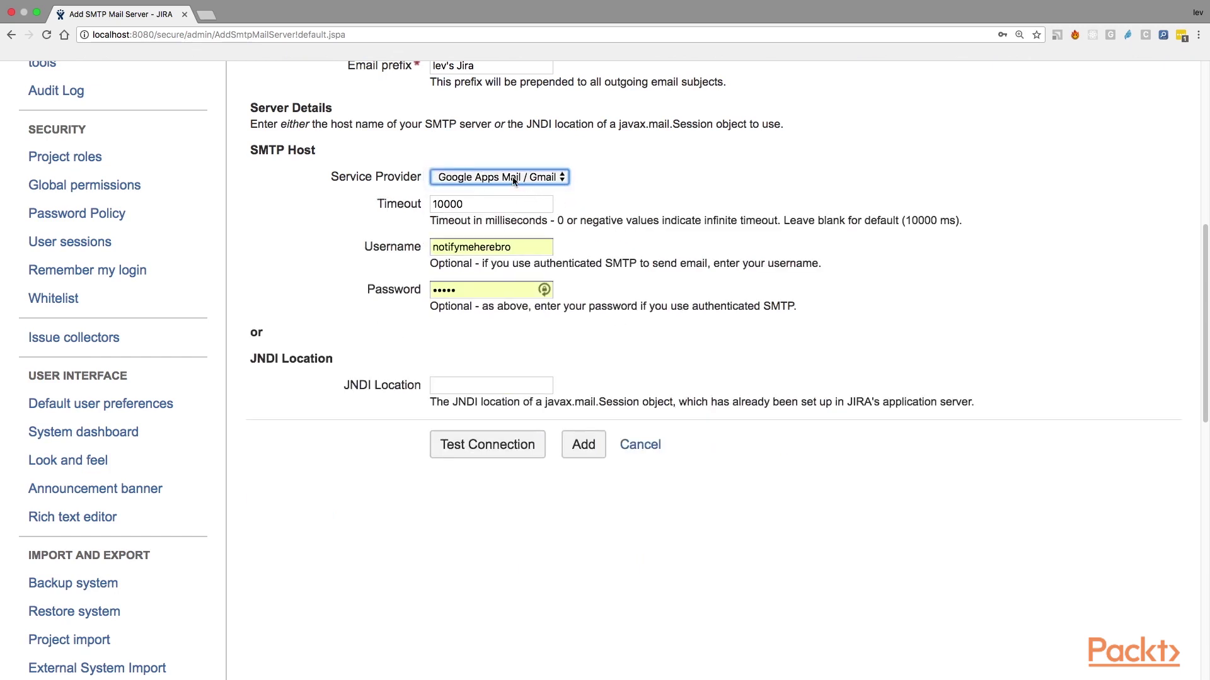
pyautogui.click(513, 176)
pyautogui.click(512, 161)
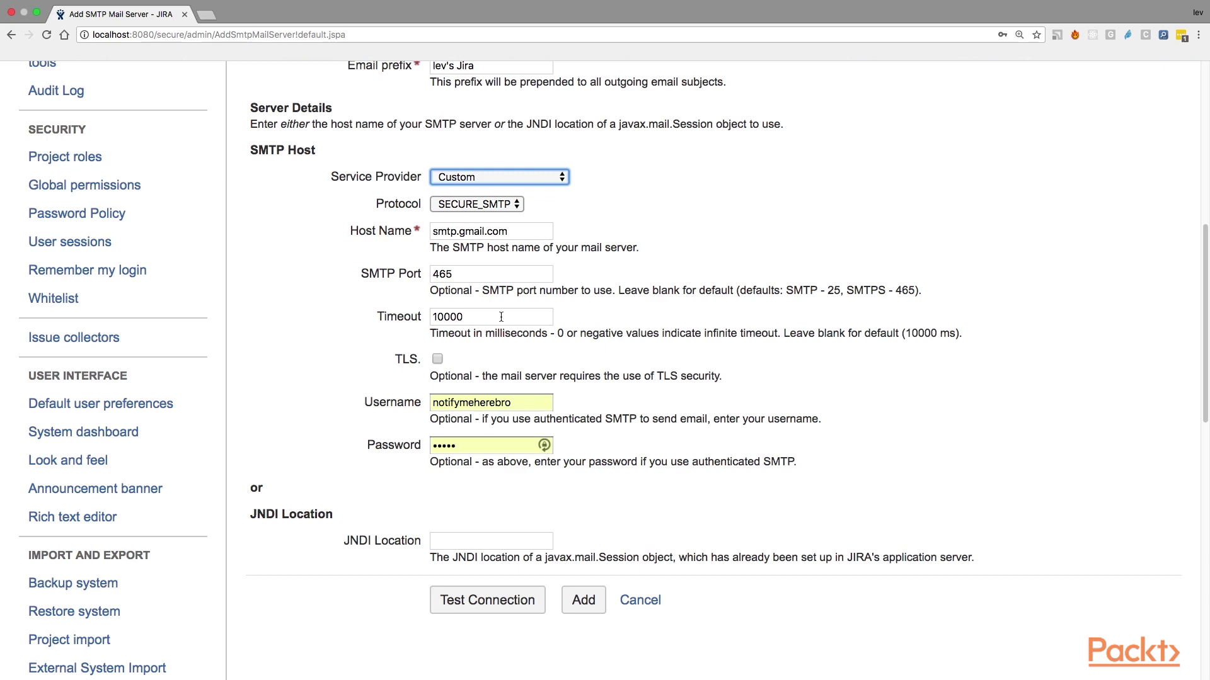
# Step: Keep SECURE_SMTP protocol and verify host smtp.gmail.com, port 465 and timeout 10000
pyautogui.click(490, 203)
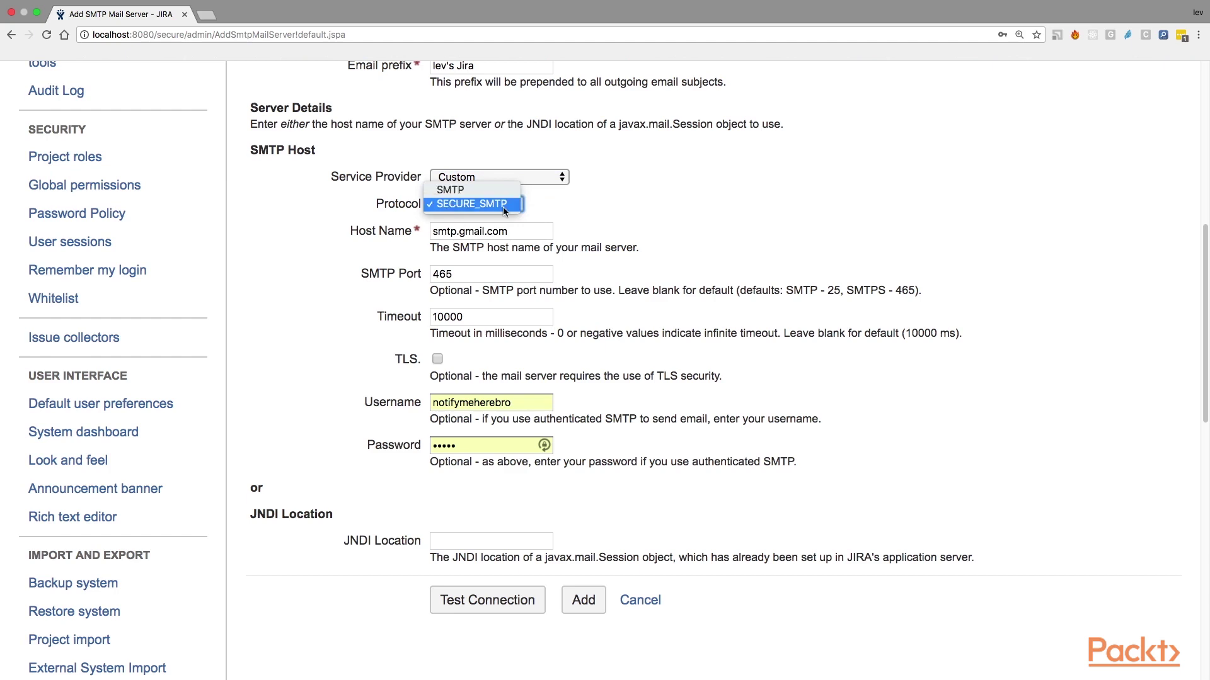
pyautogui.click(503, 206)
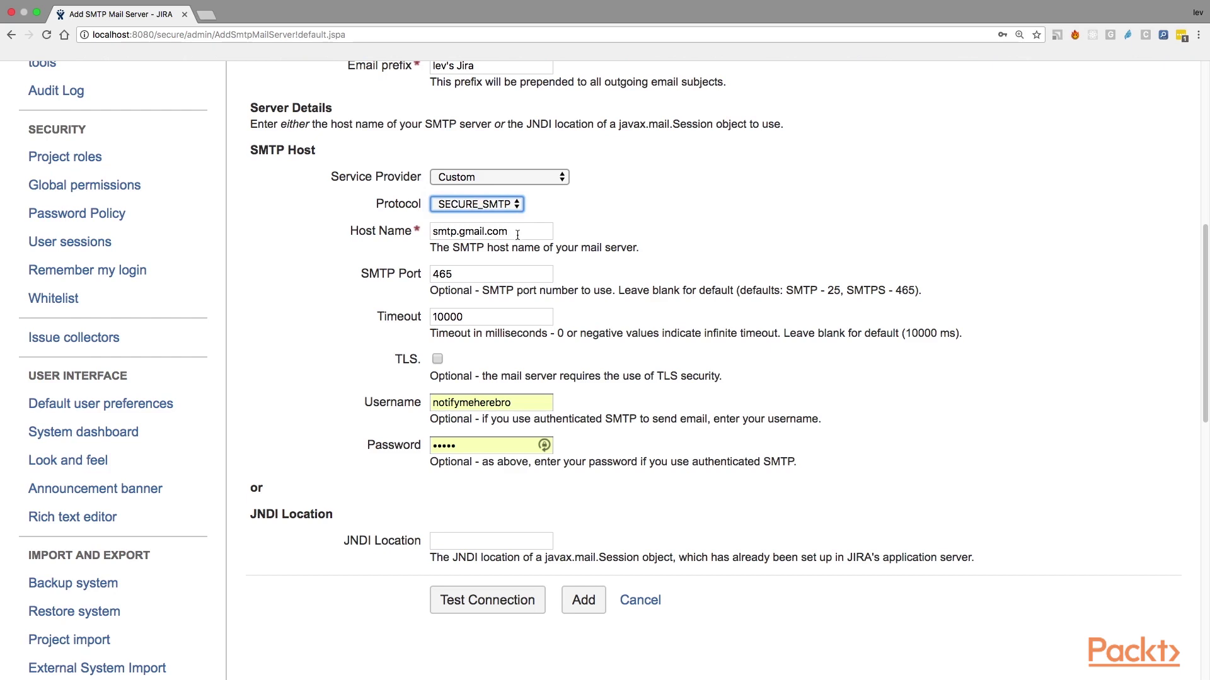
pyautogui.moveTo(517, 233); pyautogui.dragTo(422, 233)
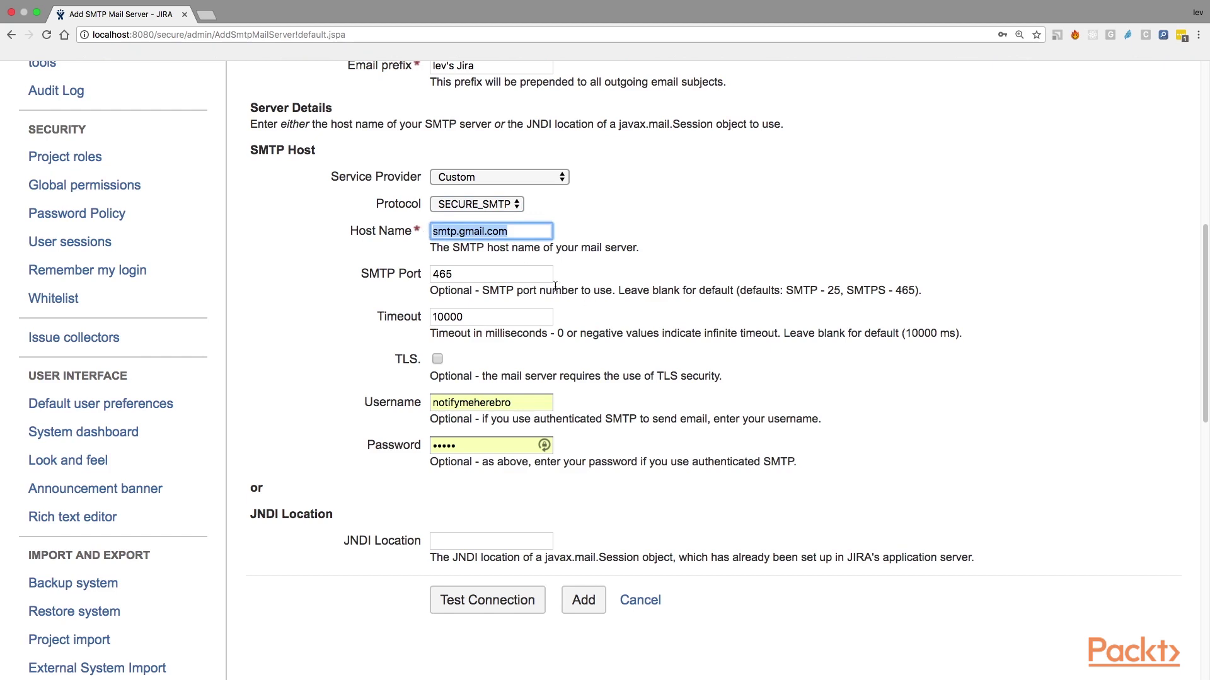
pyautogui.moveTo(478, 273); pyautogui.dragTo(405, 270)
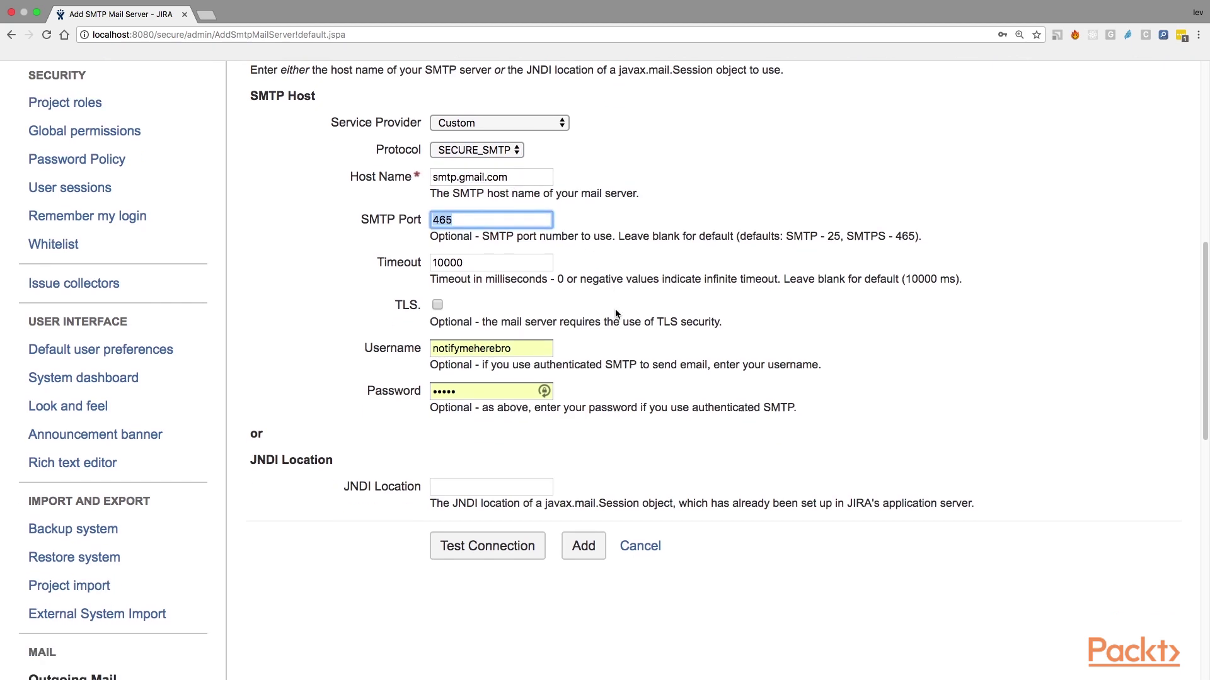
pyautogui.scroll(-2, 489, 266)
pyautogui.moveTo(489, 266); pyautogui.dragTo(387, 257)
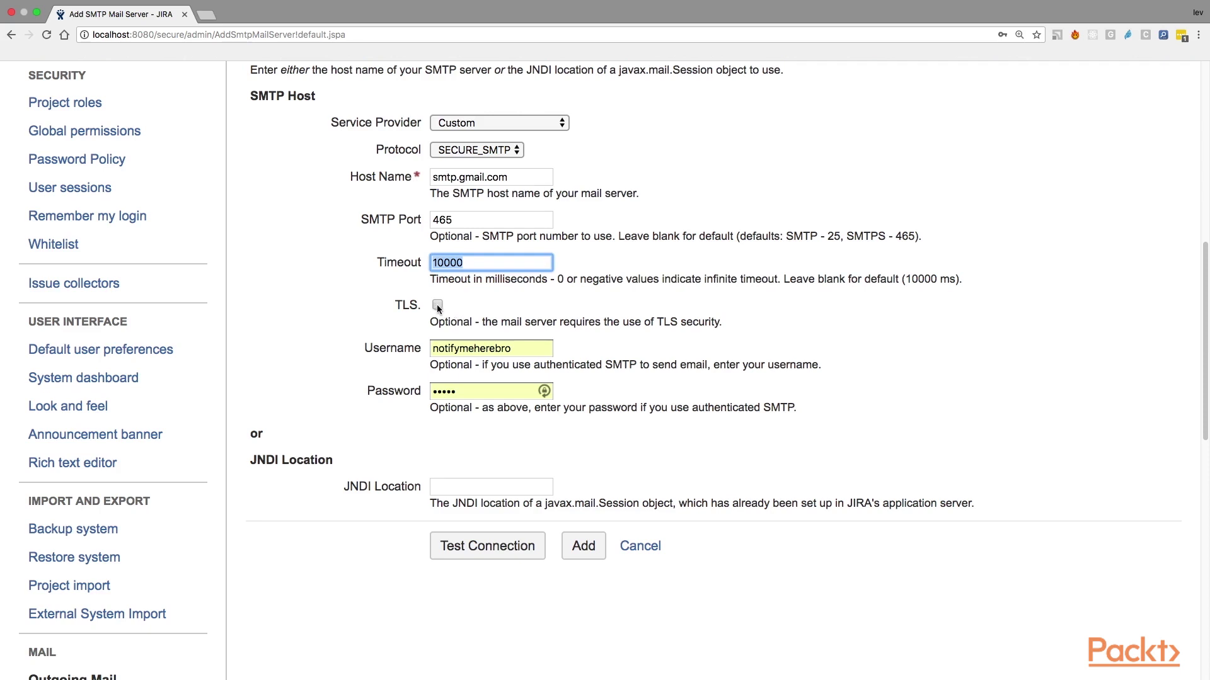
# Step: Leave TLS off and refill the username and password from the saved login
pyautogui.click(437, 306)
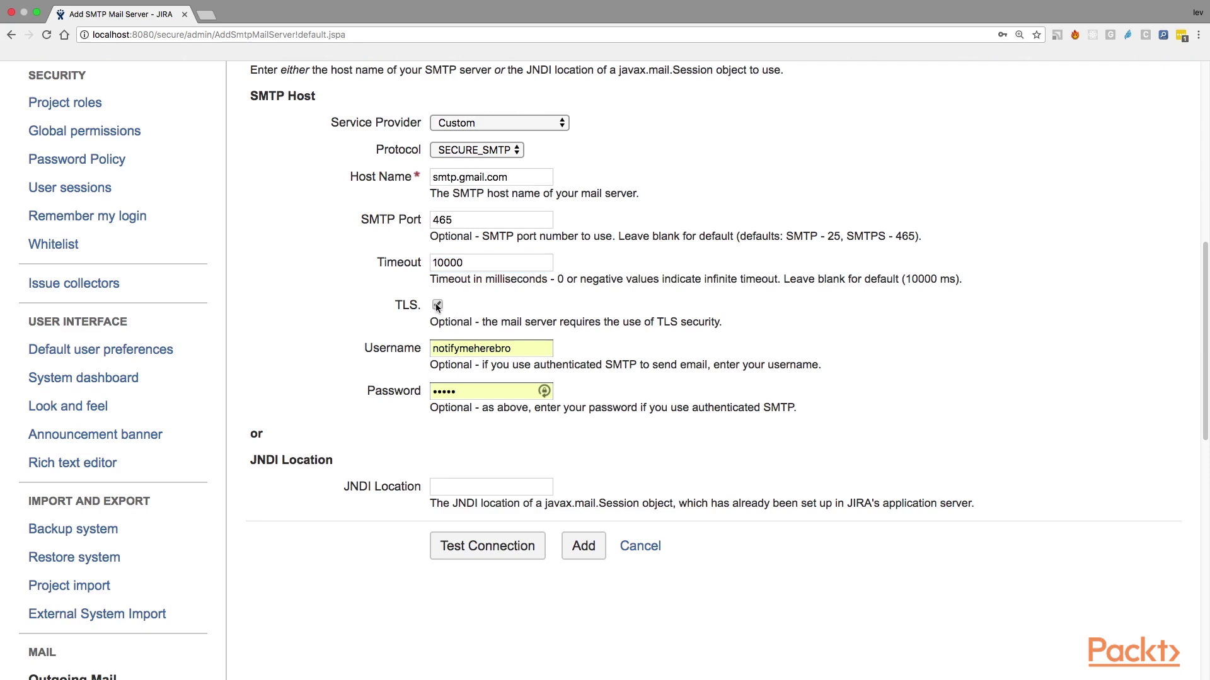
pyautogui.click(437, 305)
pyautogui.click(538, 349)
pyautogui.press('super+a')
pyautogui.write('not')
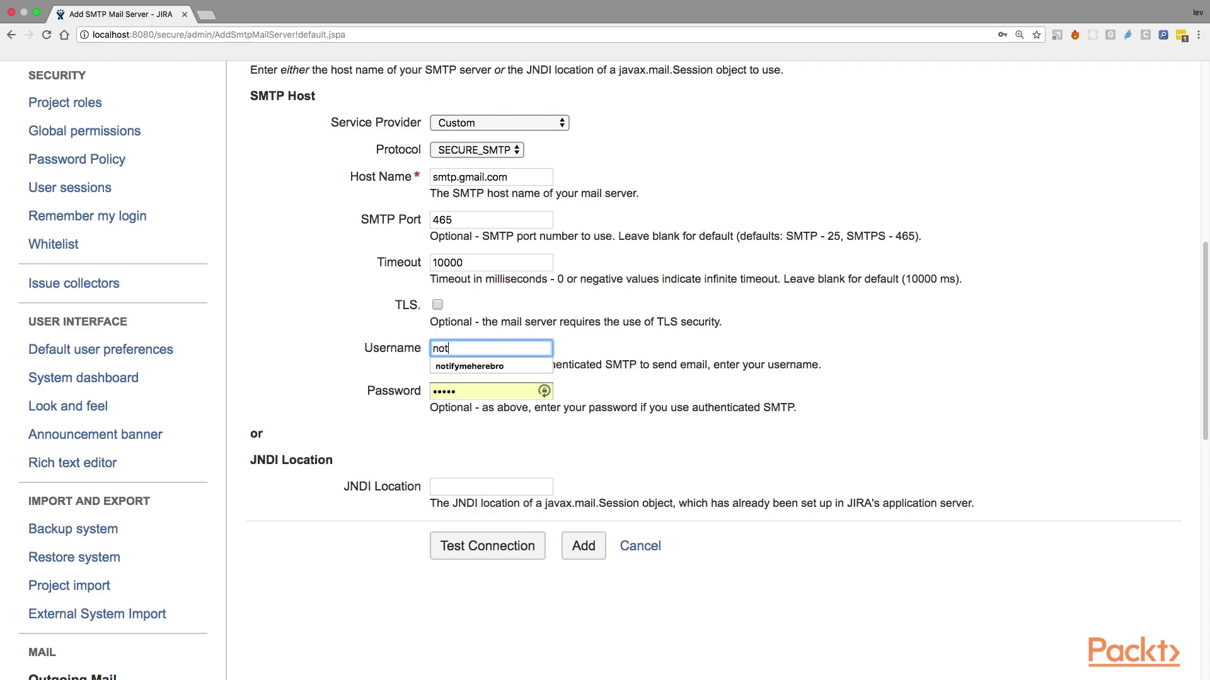
pyautogui.press('Down')
pyautogui.press('Return')
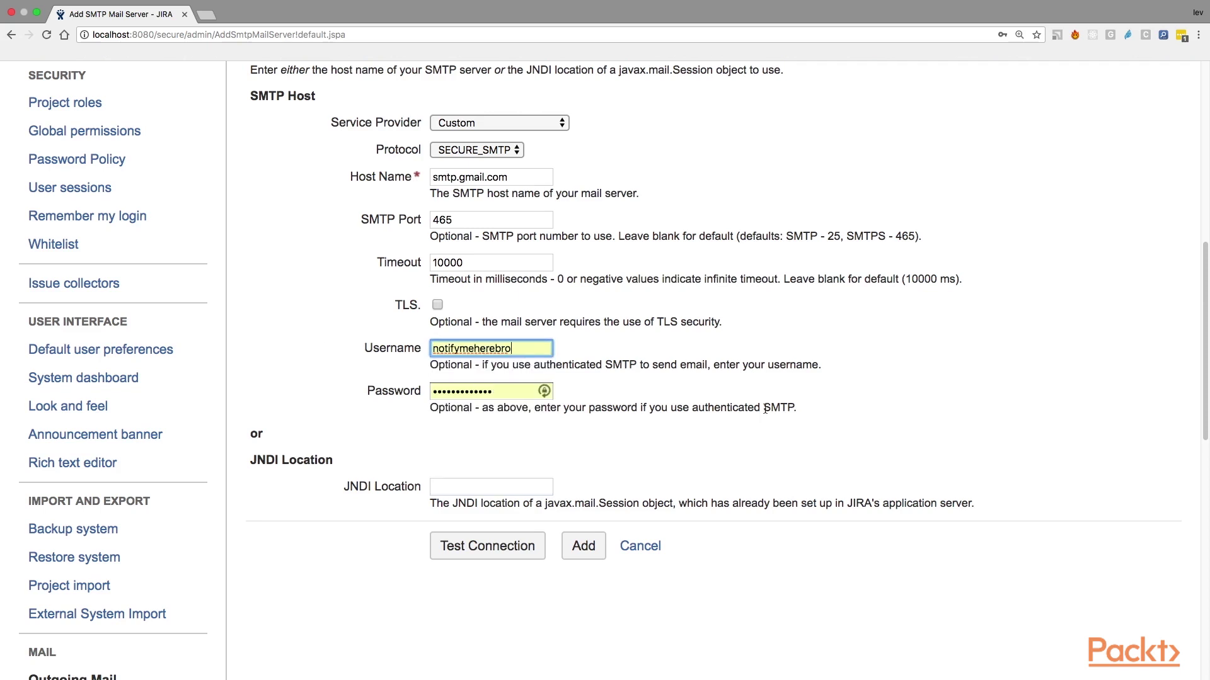
# Step: Set the SMTP service provider to Google Apps Mail / Gmail
pyautogui.scroll(5, 614, 408)
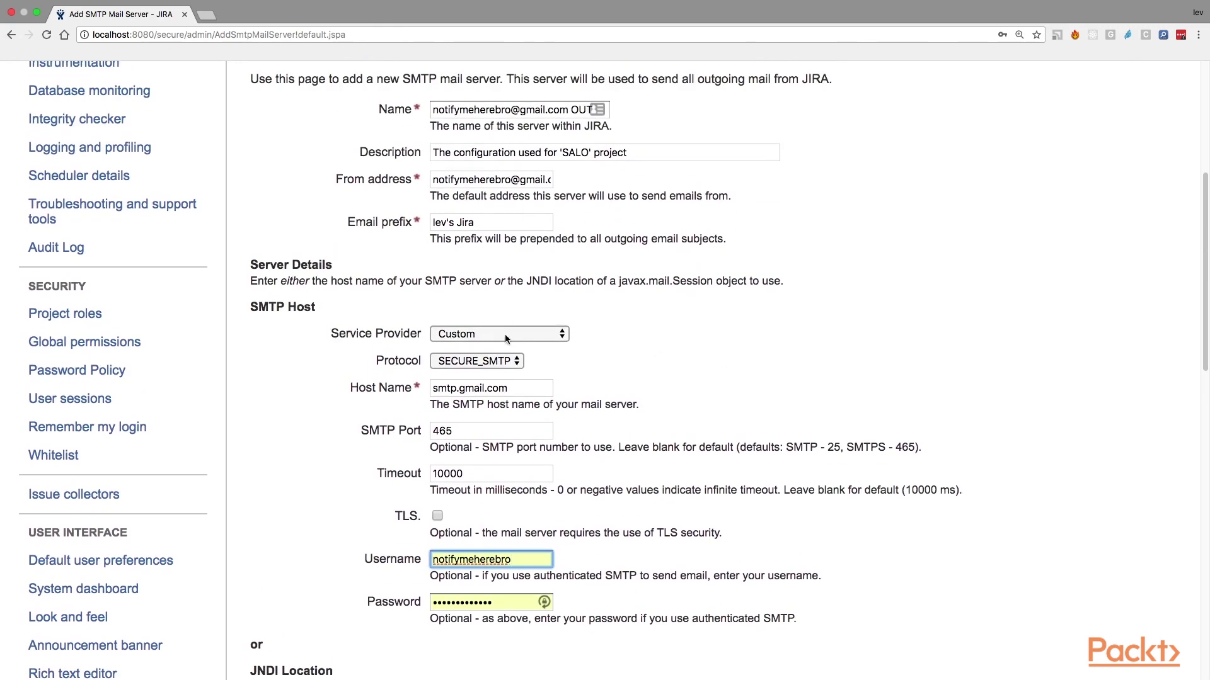
pyautogui.click(505, 334)
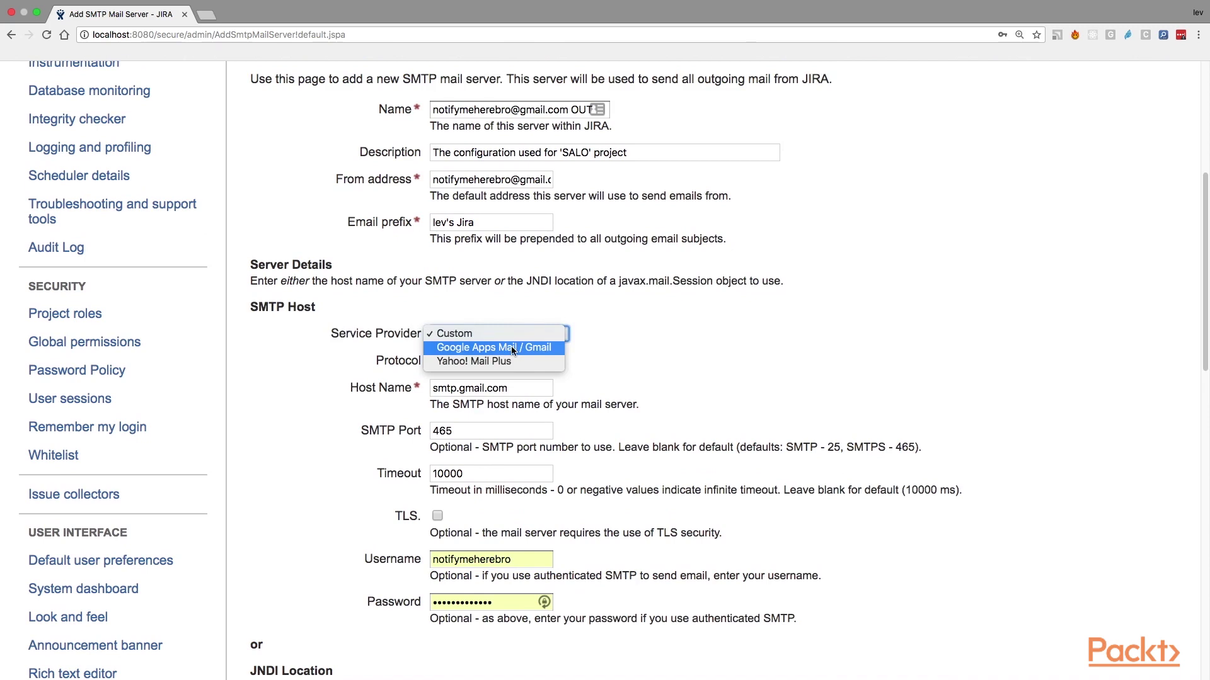
pyautogui.click(519, 347)
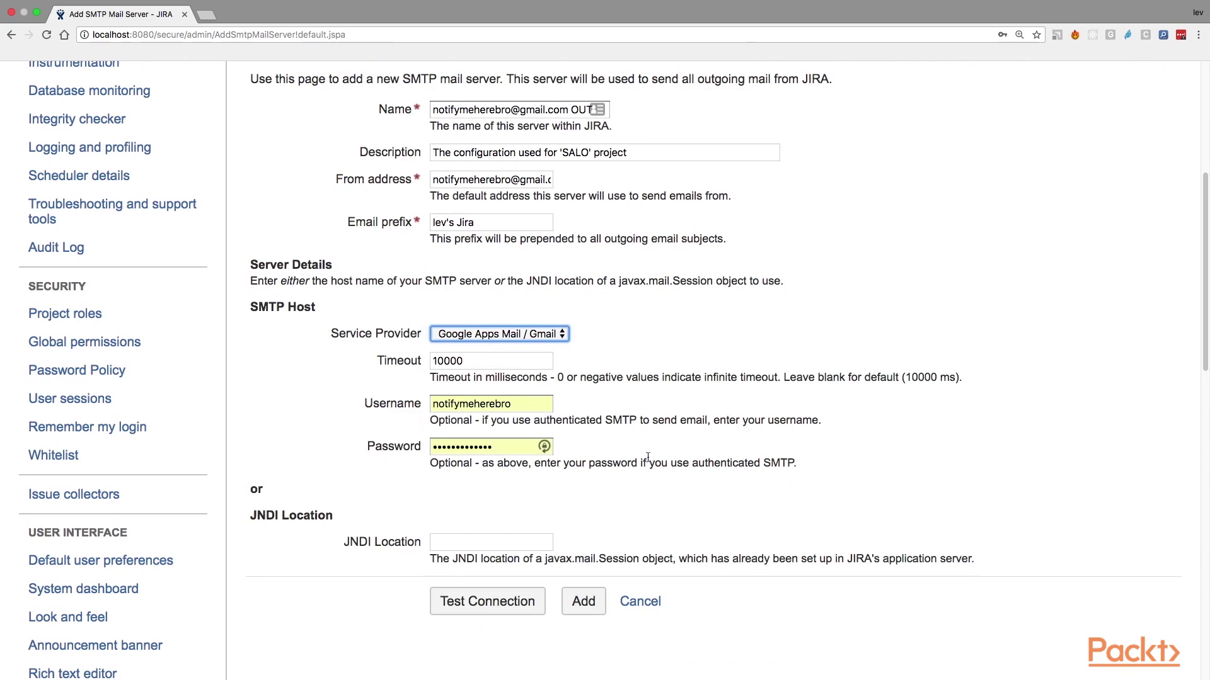
pyautogui.scroll(5, 761, 413)
pyautogui.scroll(-7, 567, 441)
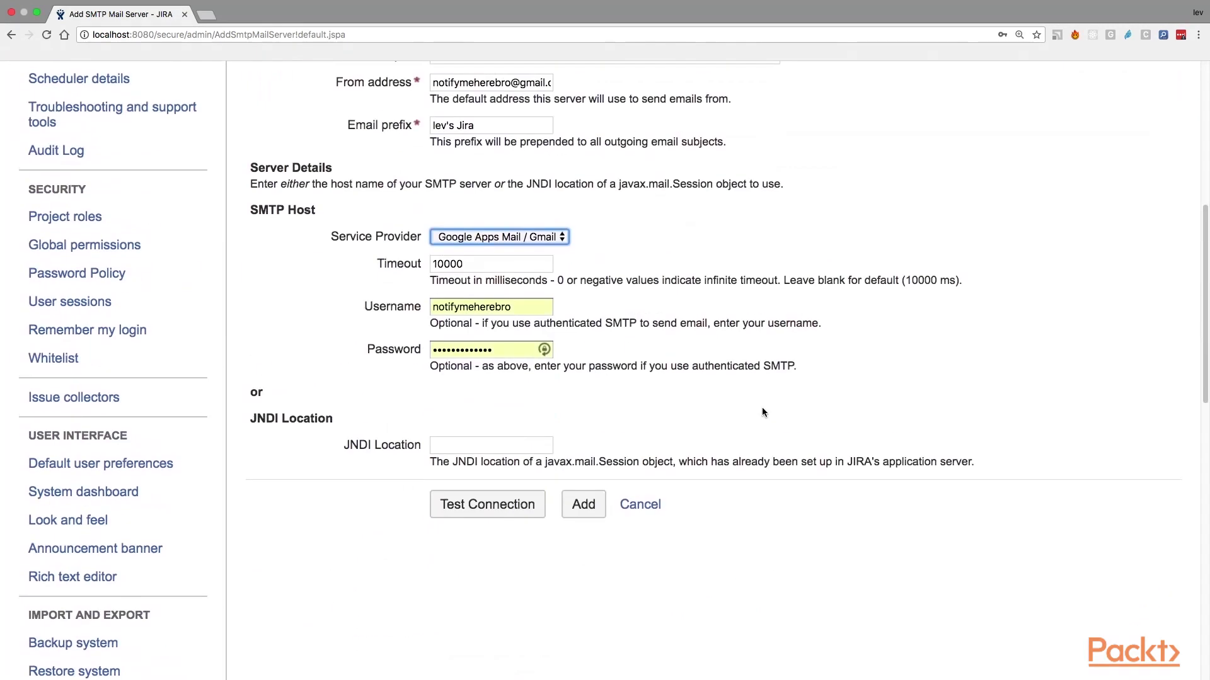
# Step: Test the Gmail SMTP connection, select the success message, and try adding the server
pyautogui.click(462, 511)
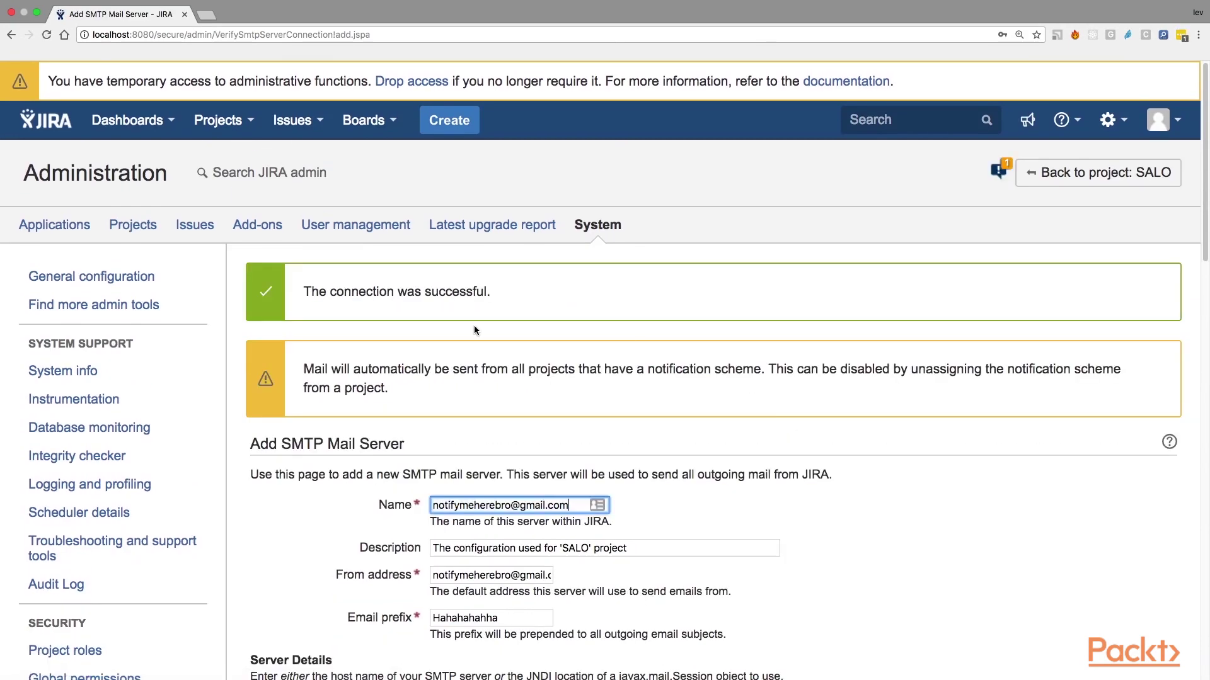
pyautogui.tripleClick(374, 302)
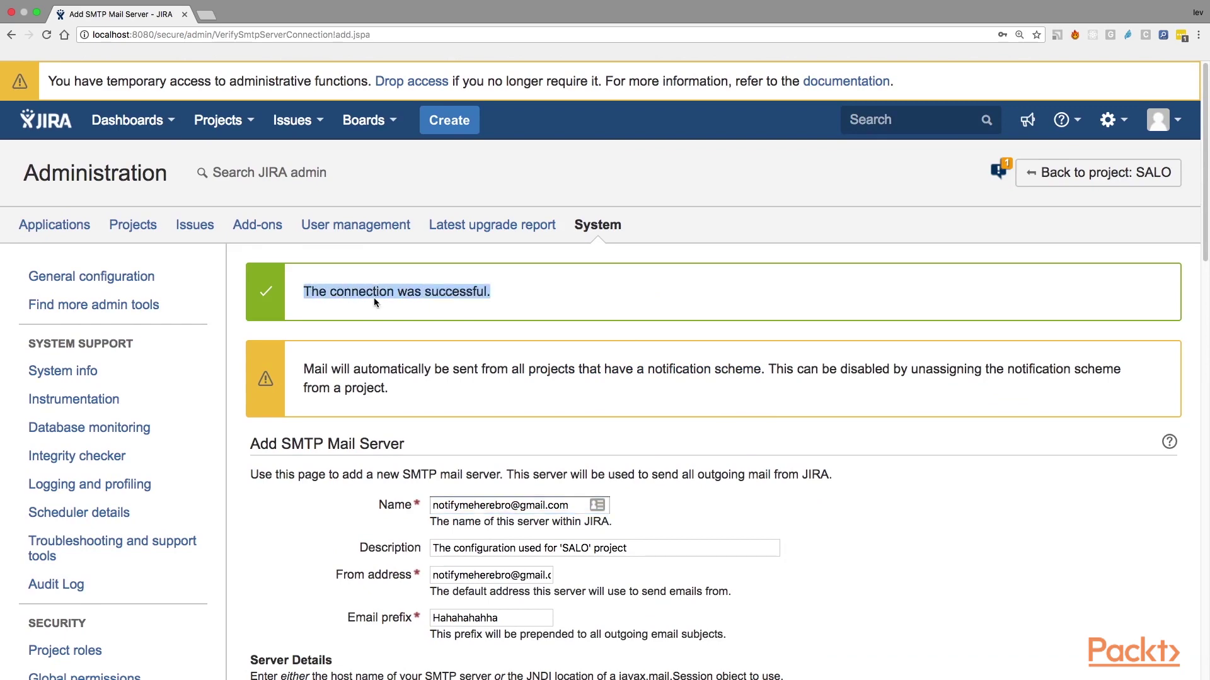
pyautogui.moveTo(374, 302); pyautogui.dragTo(502, 298)
pyautogui.scroll(-7, 500, 299)
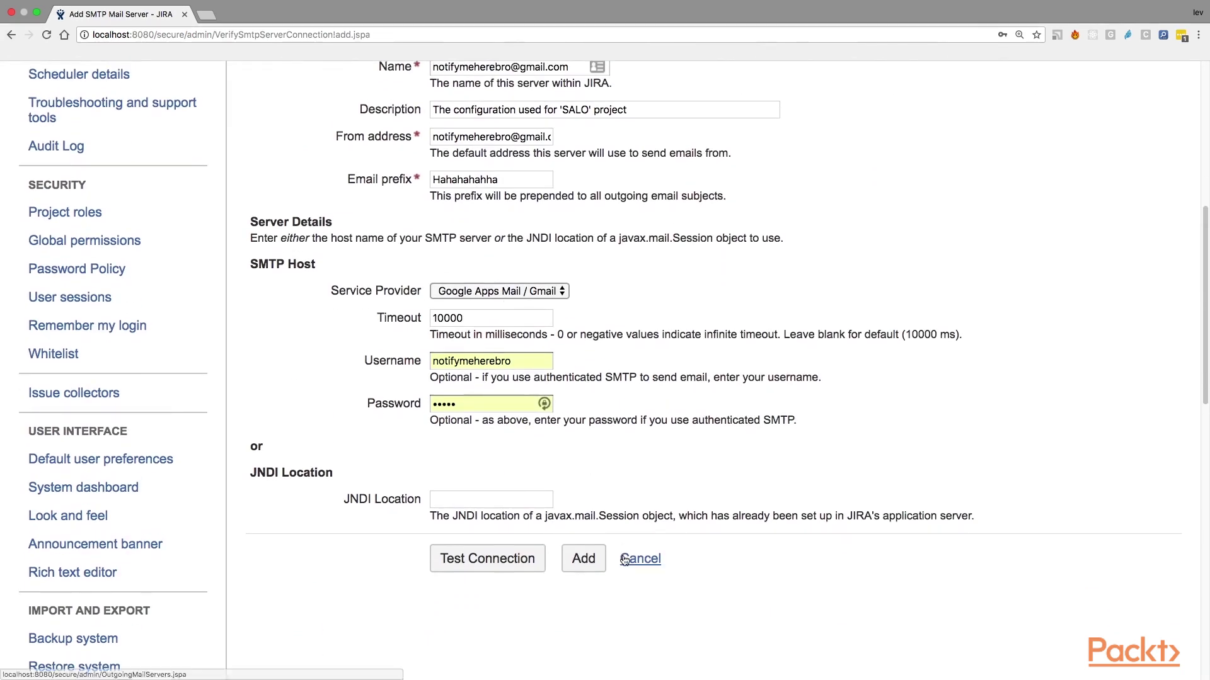
pyautogui.click(582, 560)
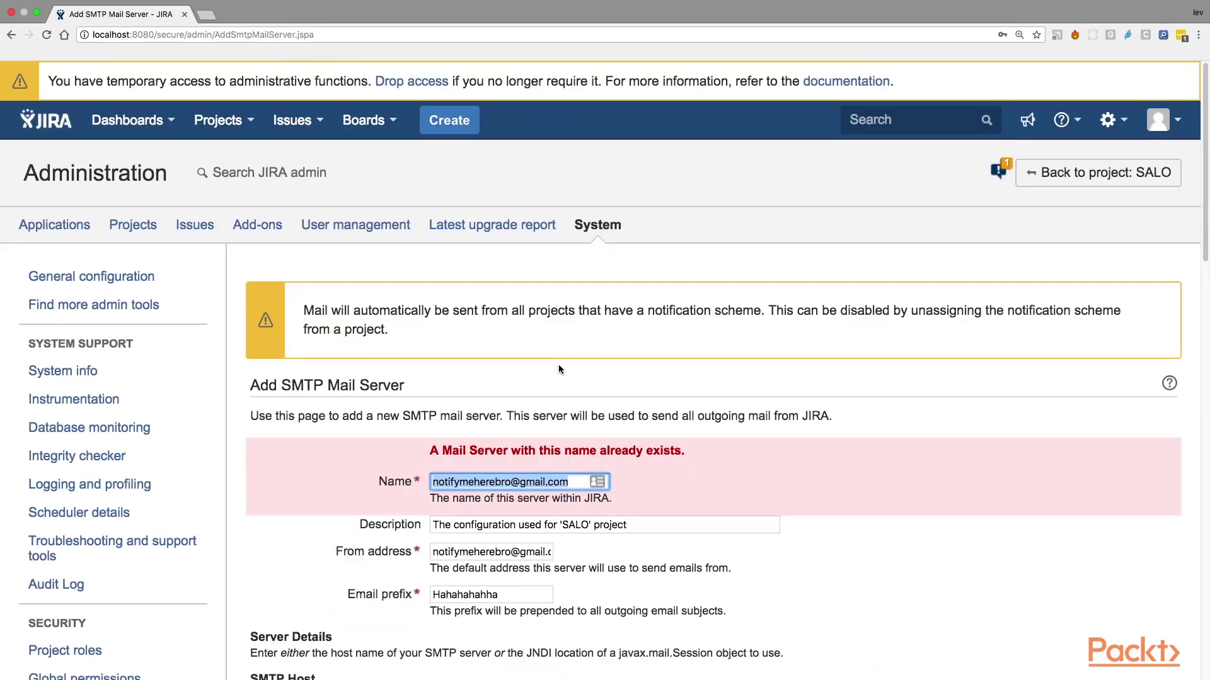
# Step: Append OUT to the duplicate server name and change the email prefix to 'lev's Jira'
pyautogui.click(574, 487)
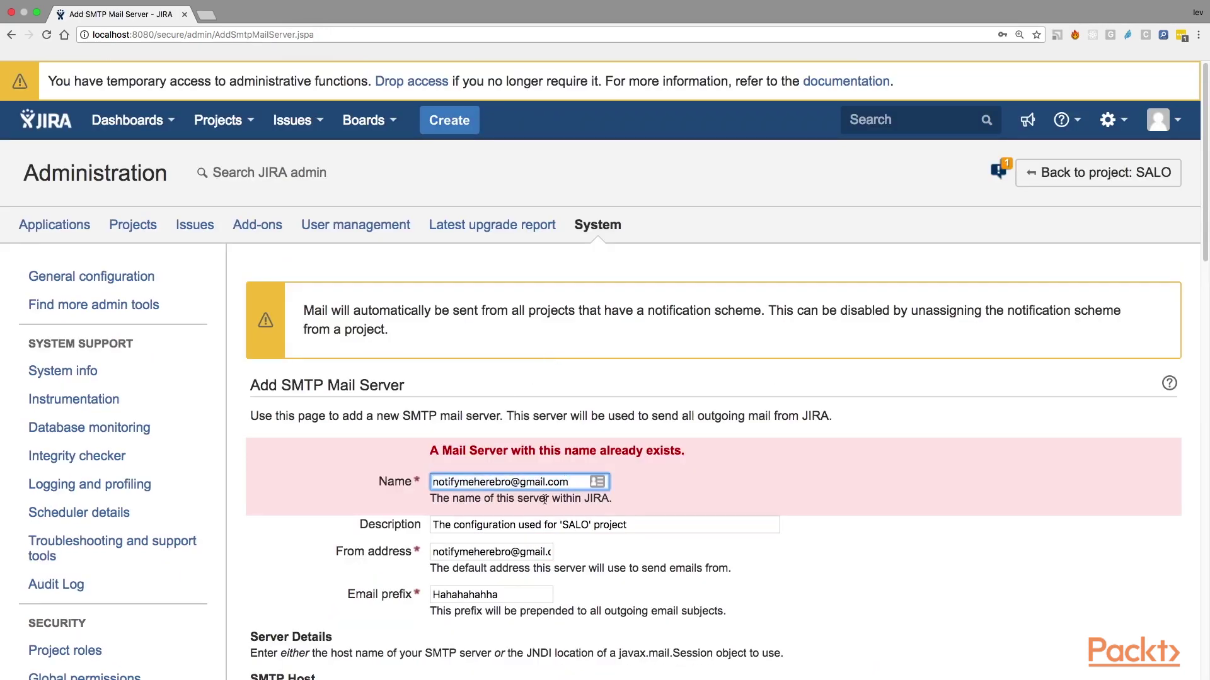
pyautogui.scroll(-4, 545, 499)
pyautogui.write('OUT')
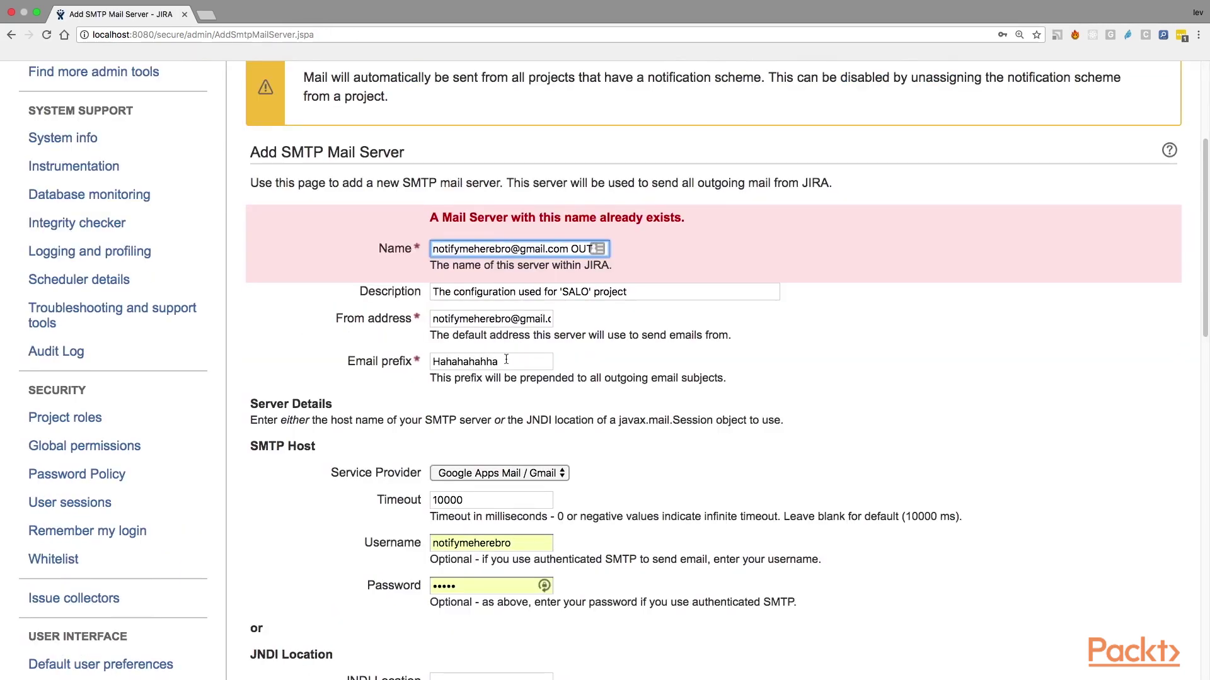
pyautogui.doubleClick(506, 360)
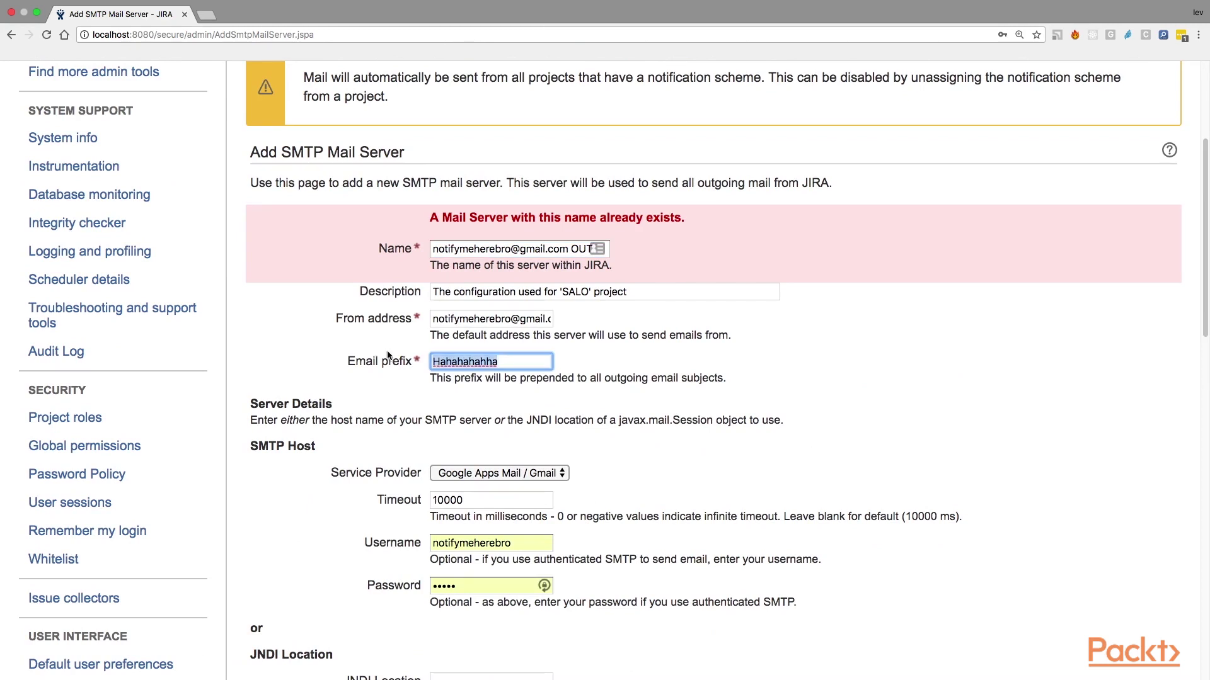
pyautogui.press('BackSpace')
pyautogui.write("lev's Jira")
# Step: Retest the connection and replace the 'Hahahahahha' email prefix with 'lev's Jira'
pyautogui.scroll(-10, 615, 304)
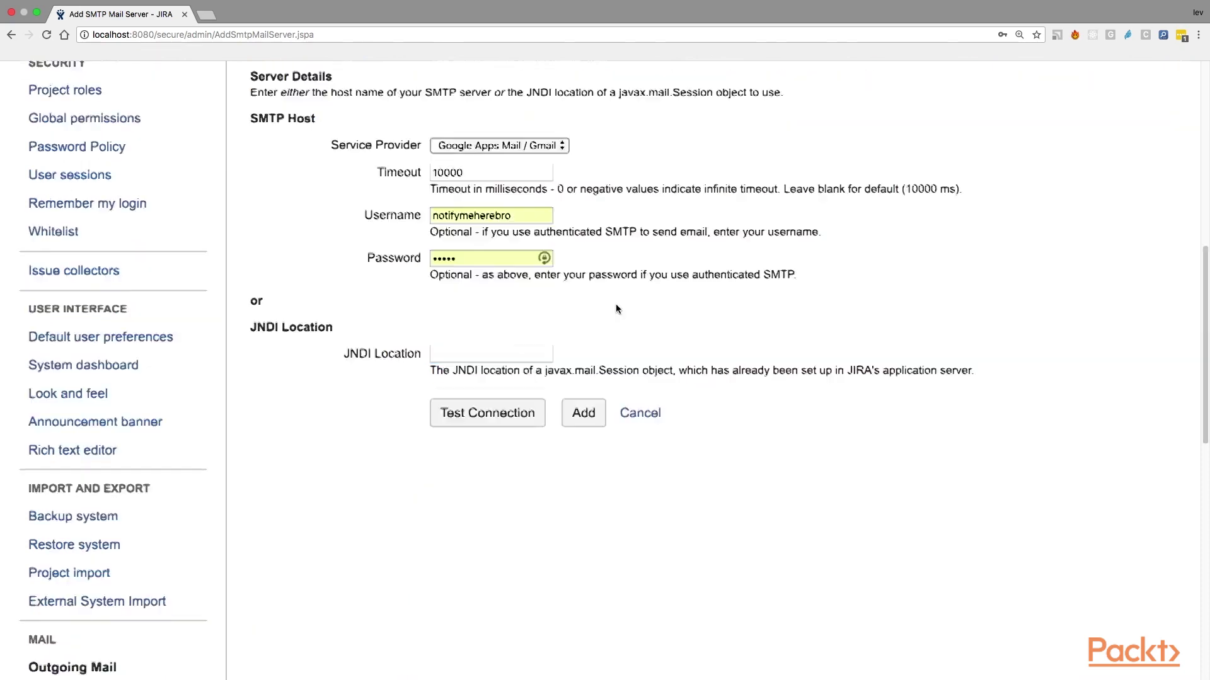
pyautogui.click(490, 193)
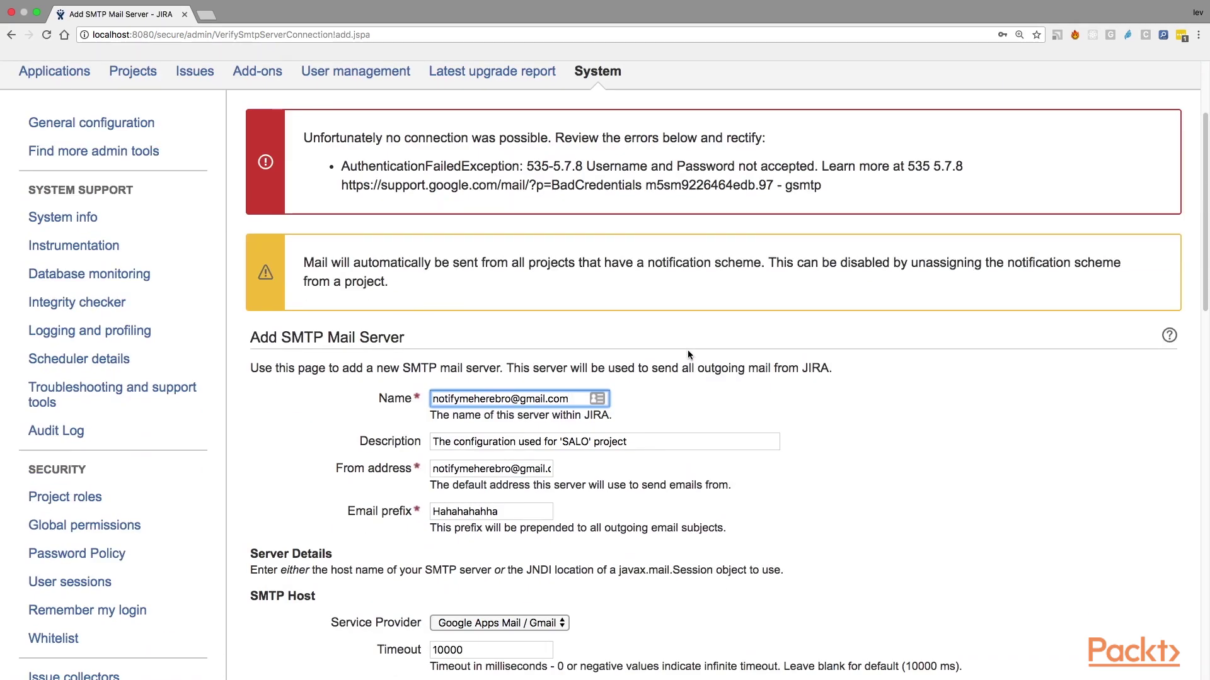
pyautogui.click(506, 512)
pyautogui.doubleClick(506, 511)
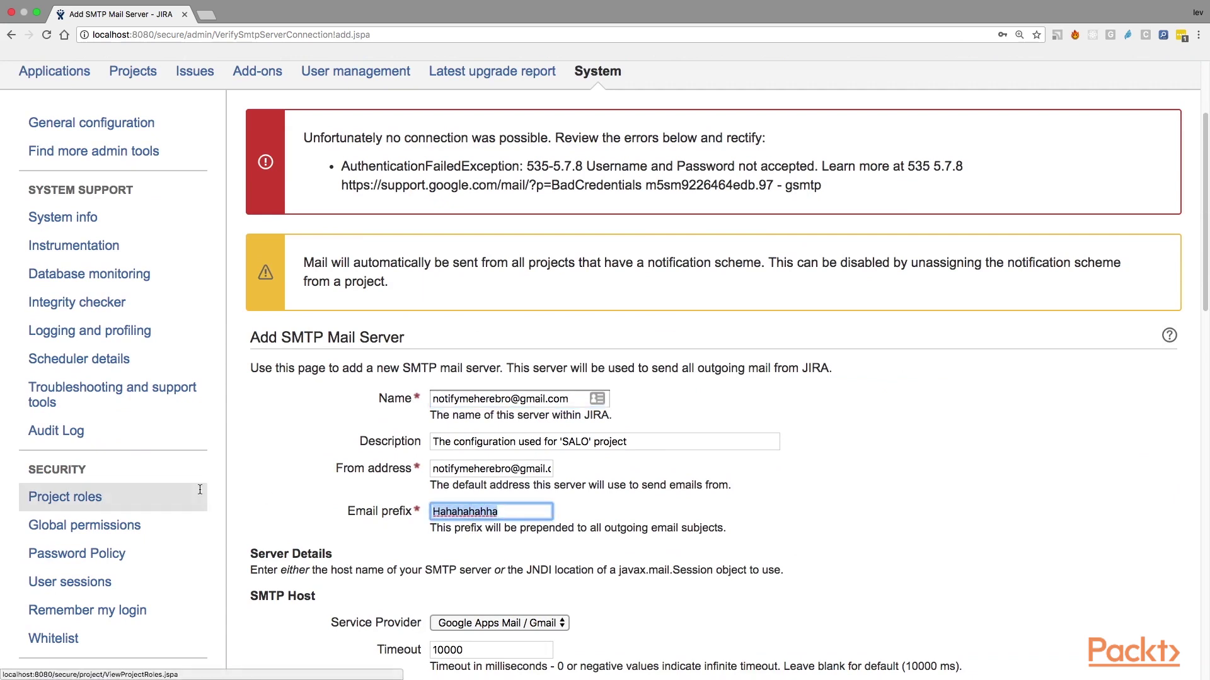
pyautogui.press('BackSpace')
pyautogui.write("lev's Jira")
# Step: Add the OUT-suffixed Gmail SMTP server to the Outgoing Mail table
pyautogui.click(569, 400)
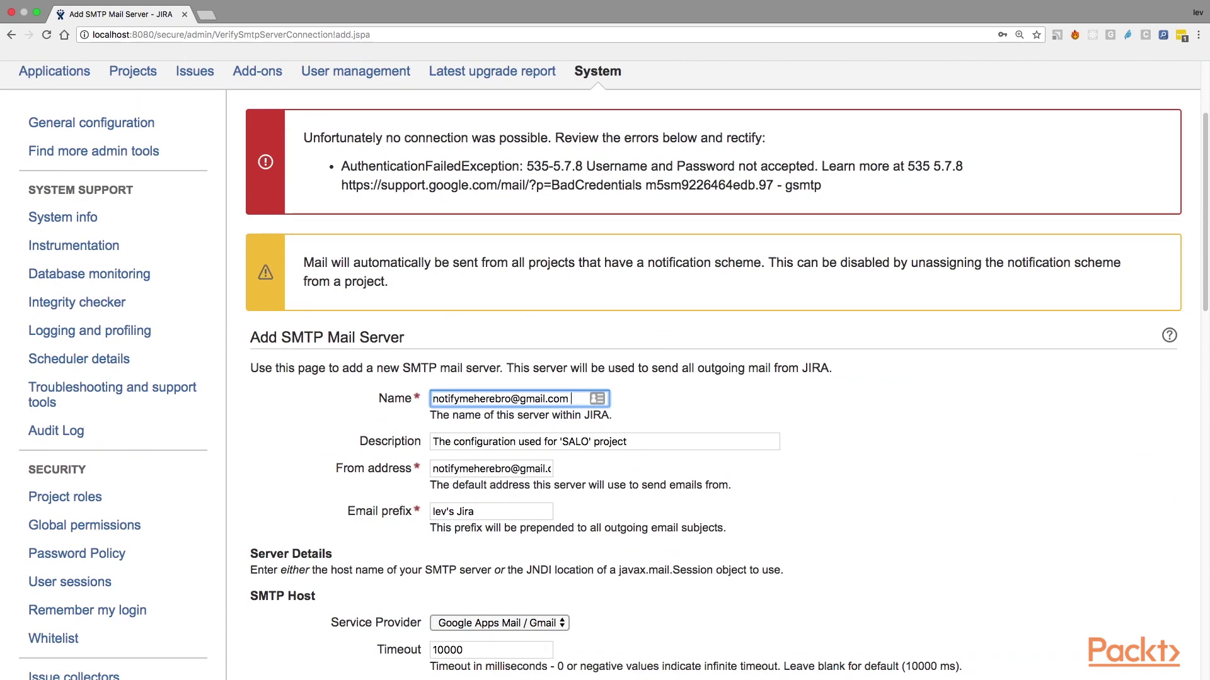
pyautogui.scroll(-15, 814, 489)
pyautogui.scroll(10, 576, 350)
pyautogui.rightClick(575, 351)
pyautogui.click(580, 237)
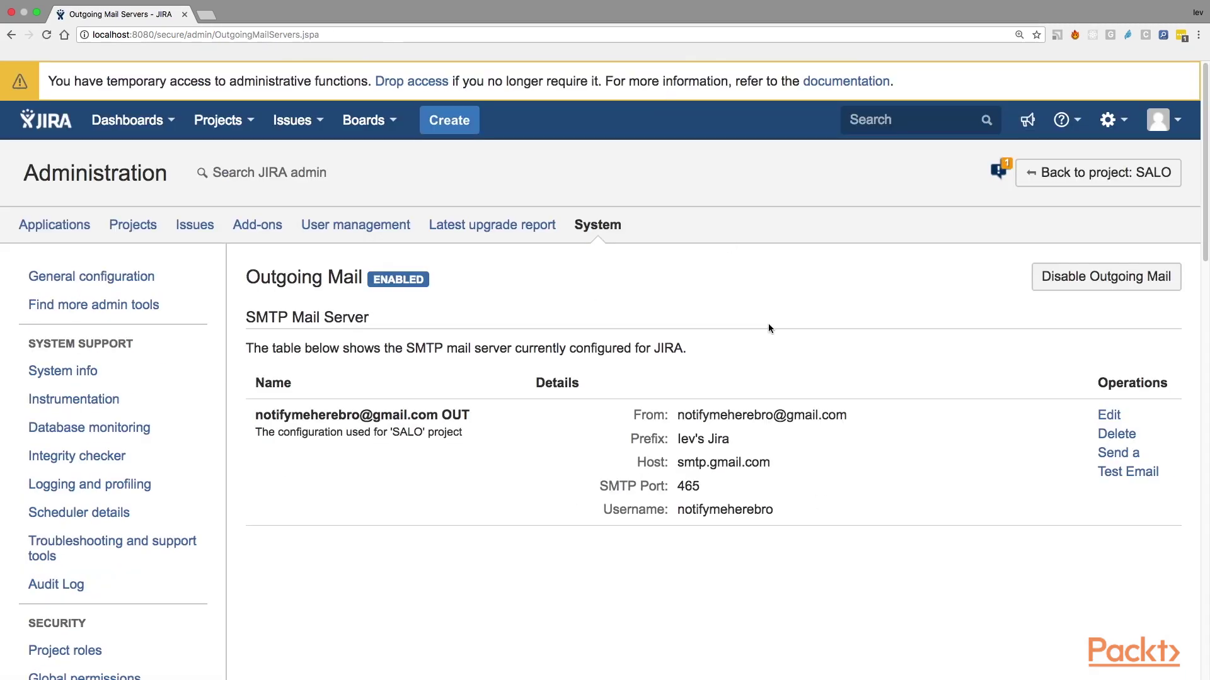